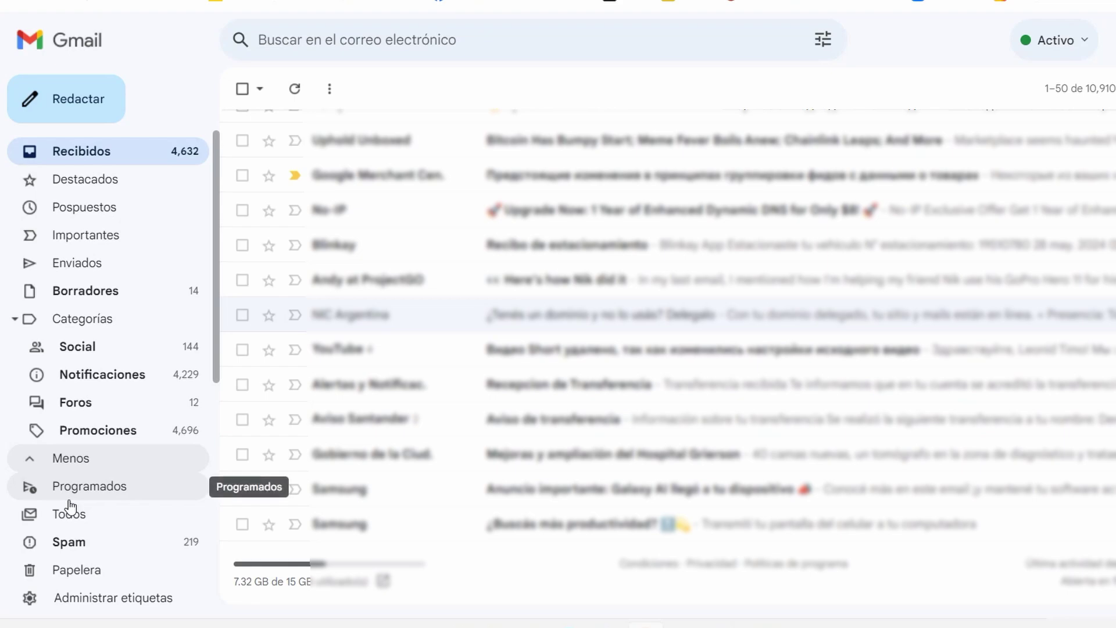
Open the list of all mail (Todos)
scroll(146, 396, "down", 1)
scroll(147, 395, "down", 3)
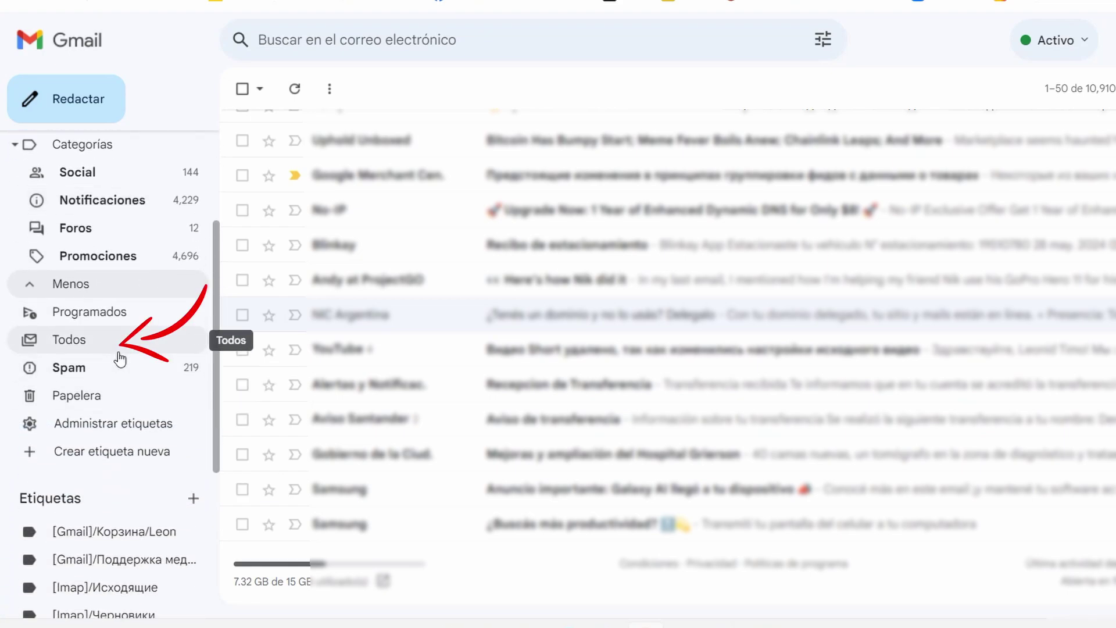
left_click(91, 344)
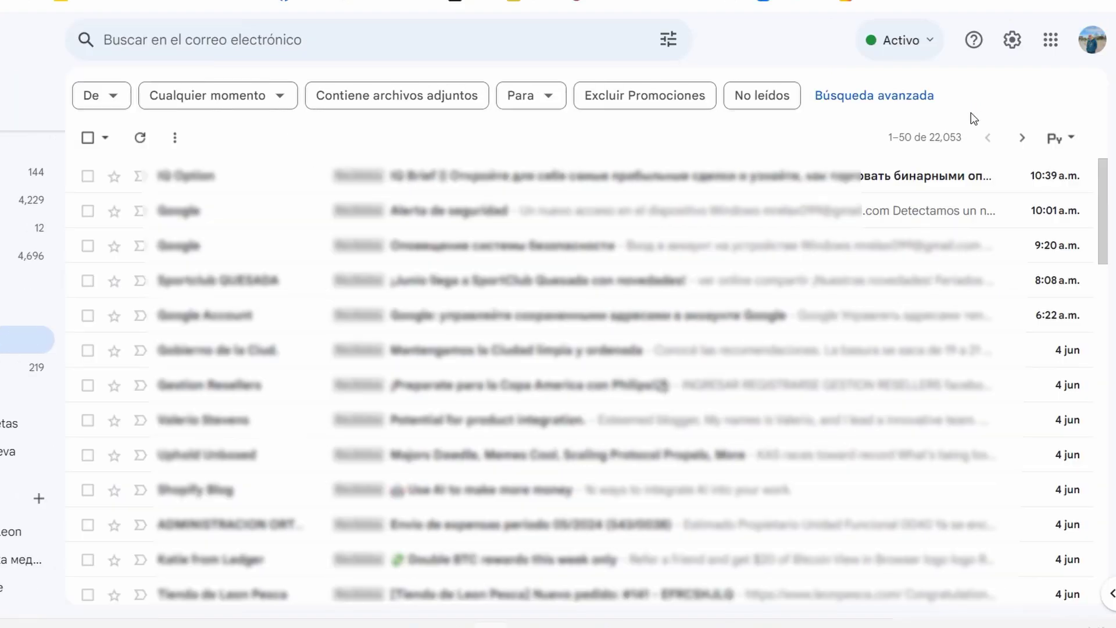
Jump to the oldest conversations in the Todos list
left_click(918, 143)
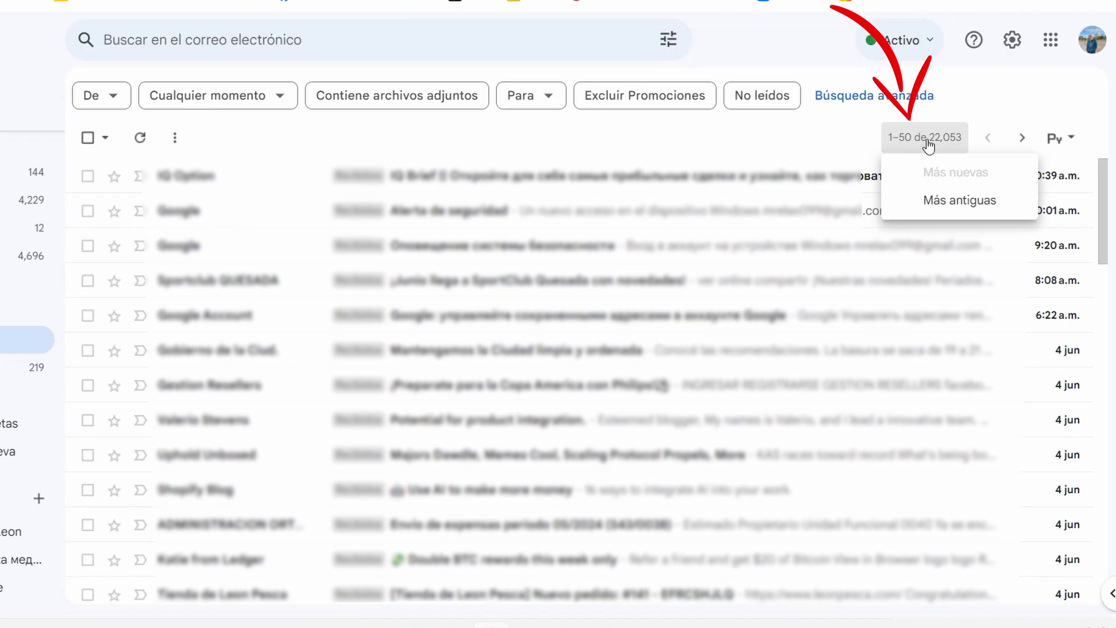
left_click(921, 147)
left_click(919, 144)
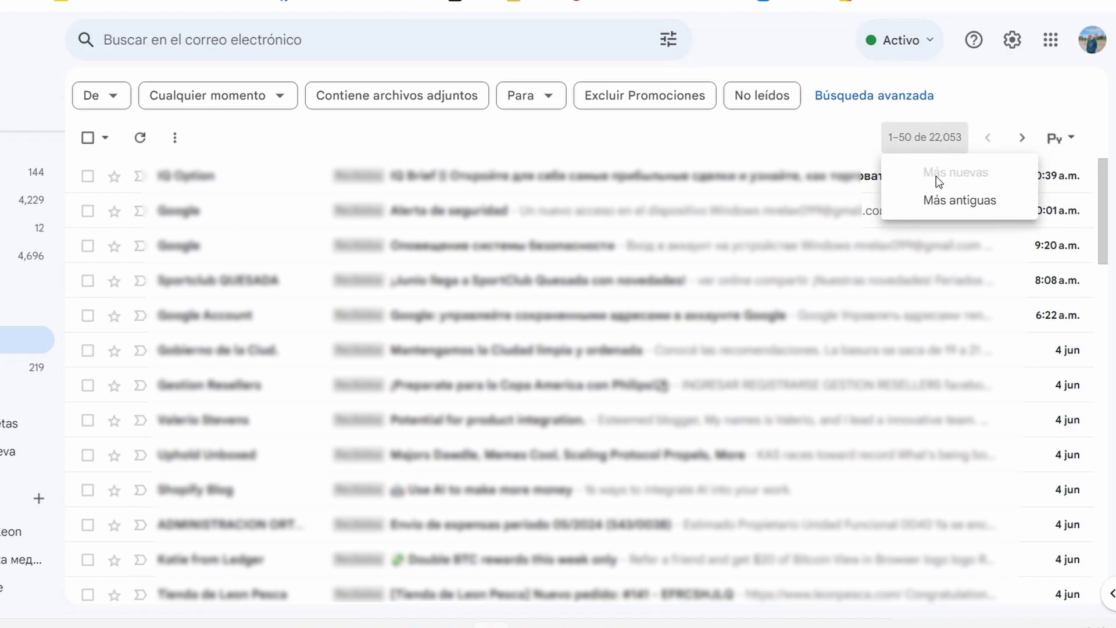
left_click(938, 202)
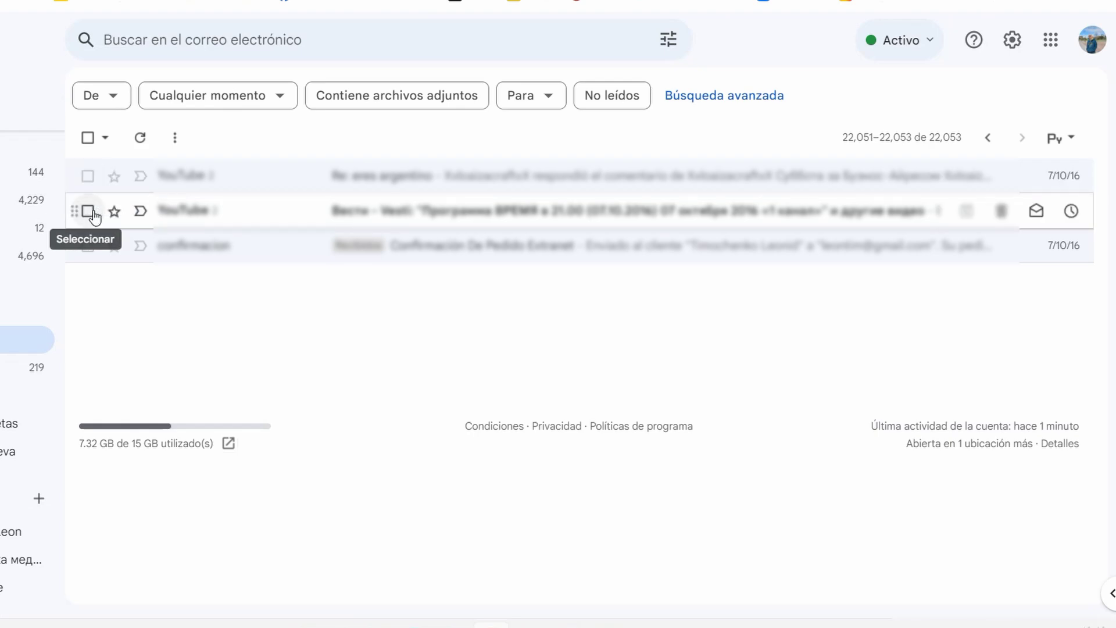
Select all conversations on the last page of Todos and delete them
left_click(89, 246)
left_click(88, 246)
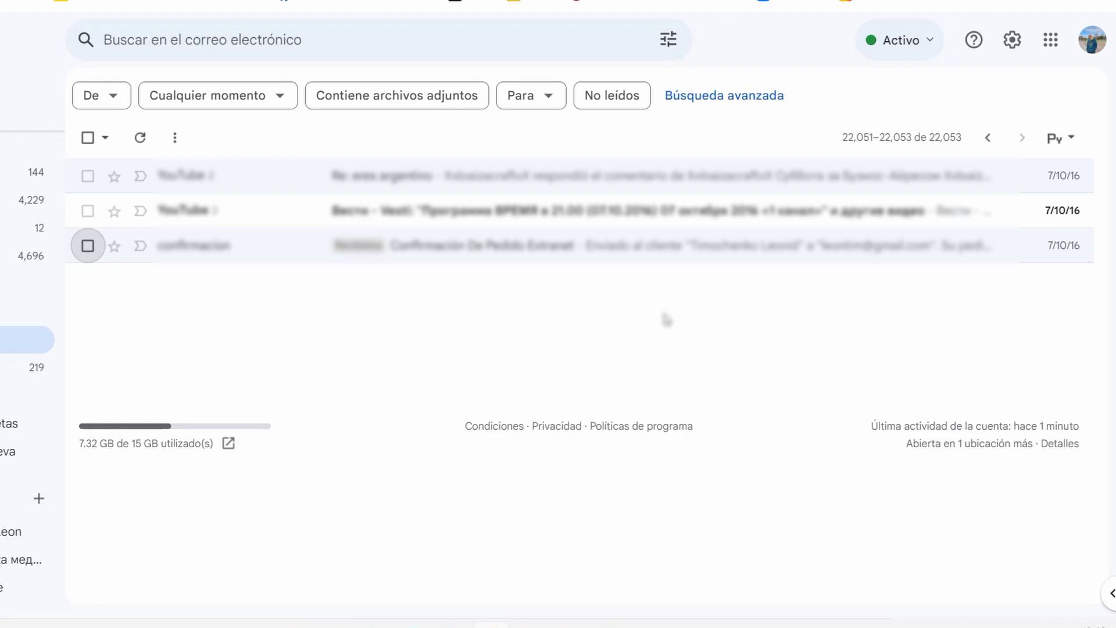
left_click(92, 143)
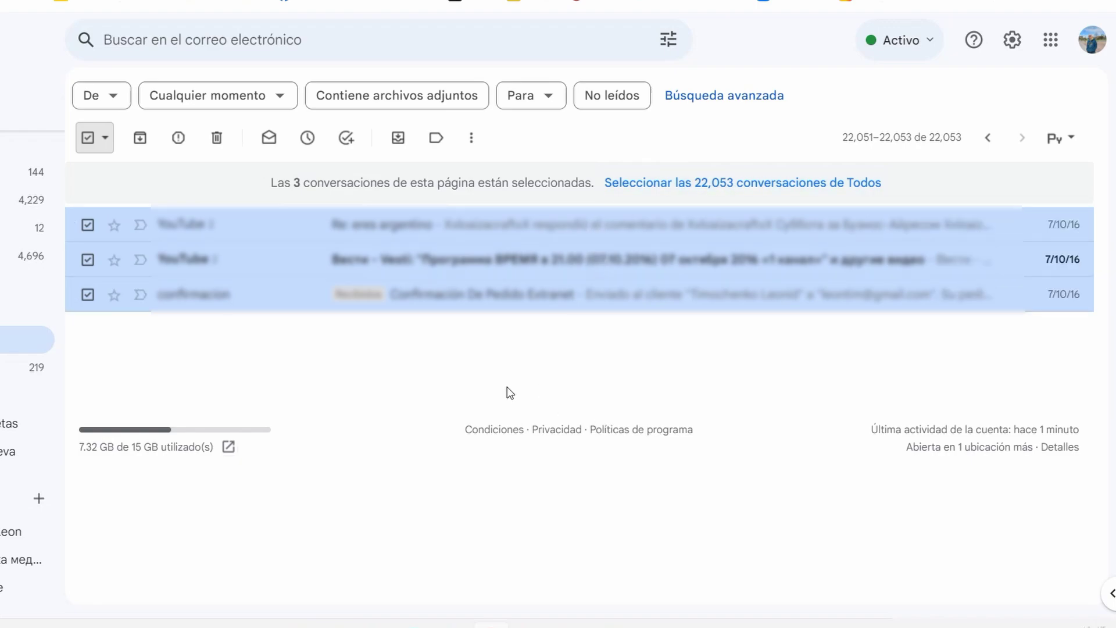
left_click(216, 144)
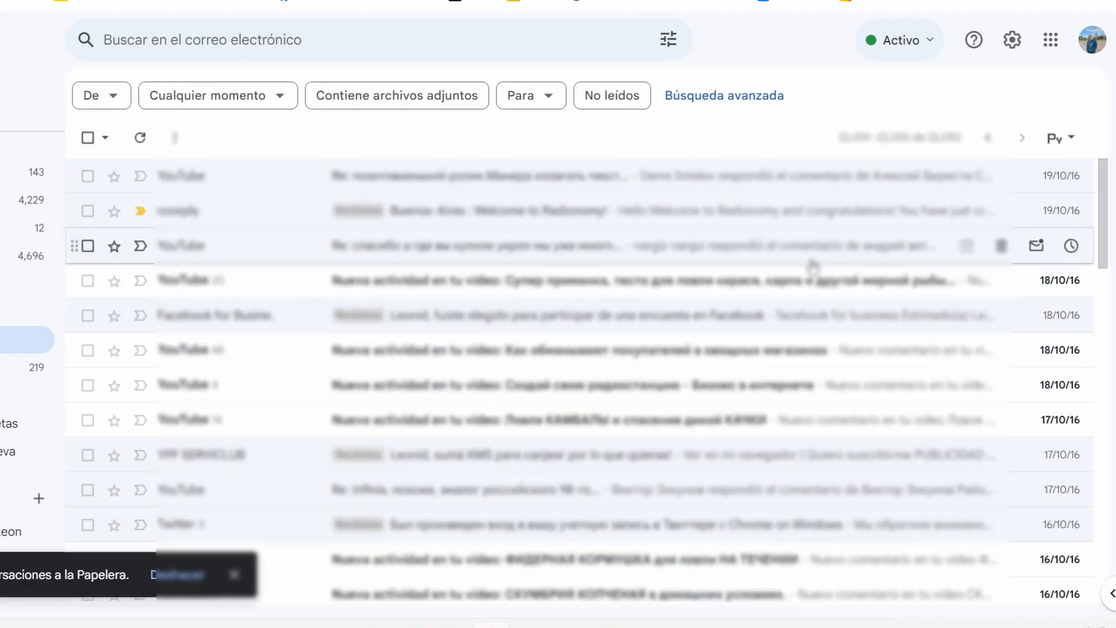
Look through the page of oldest conversations and select every conversation on it
scroll(812, 266, "down", 10)
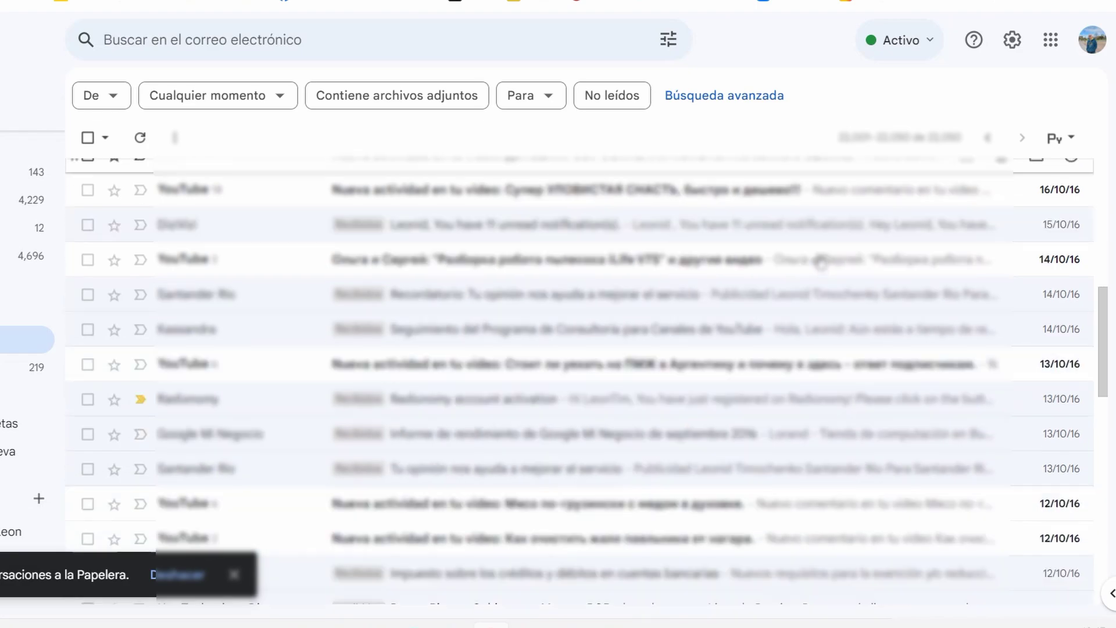
scroll(820, 262, "down", 15)
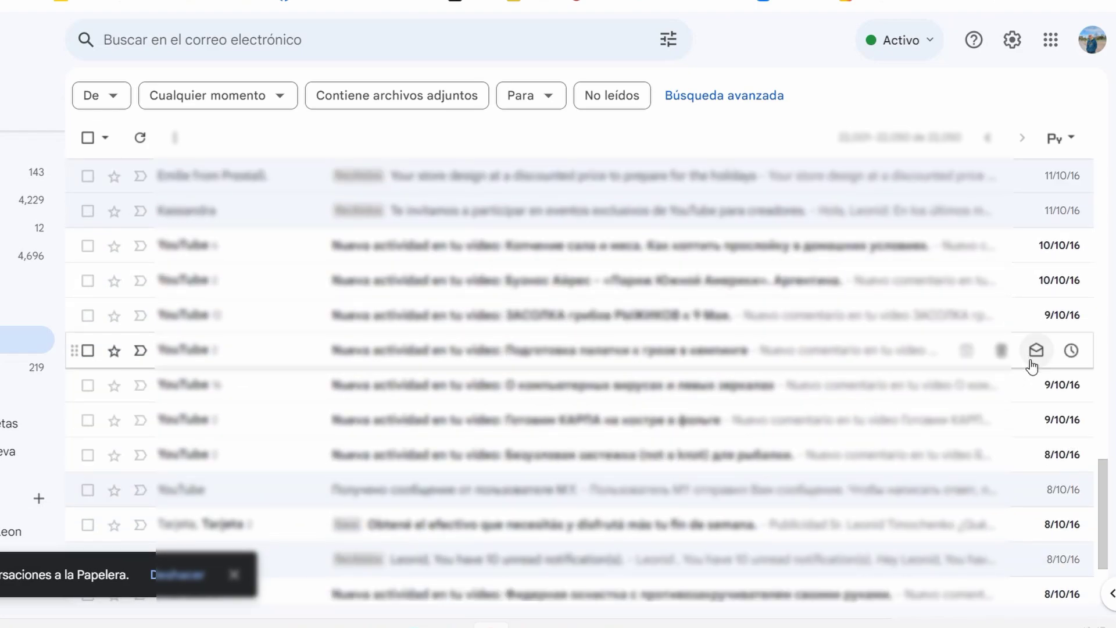
scroll(1085, 476, "down", 3)
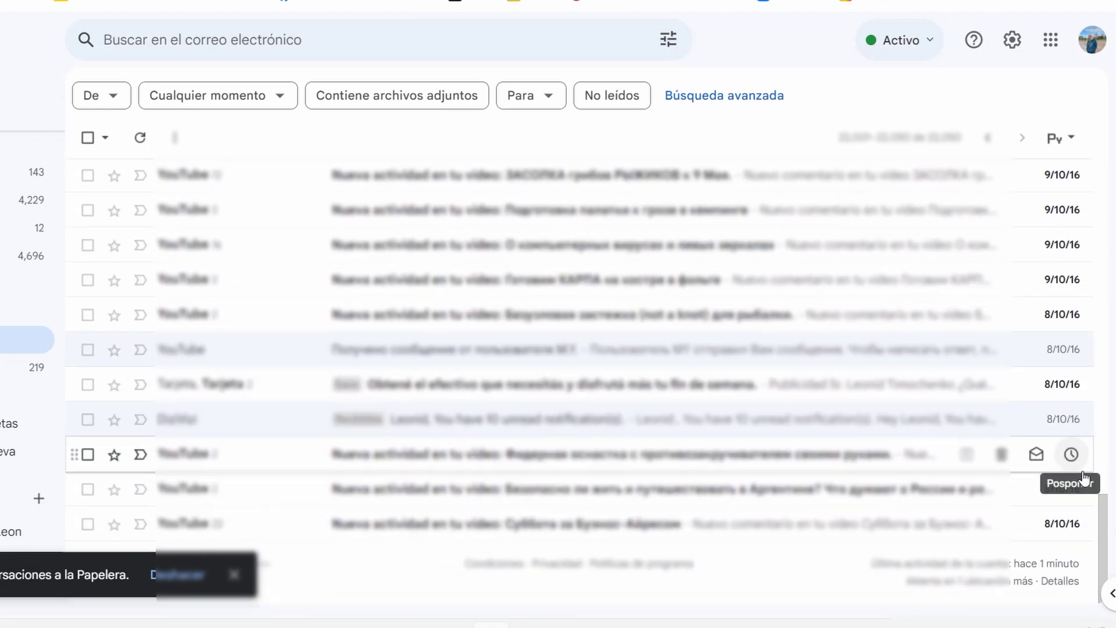
scroll(1085, 476, "up", 2)
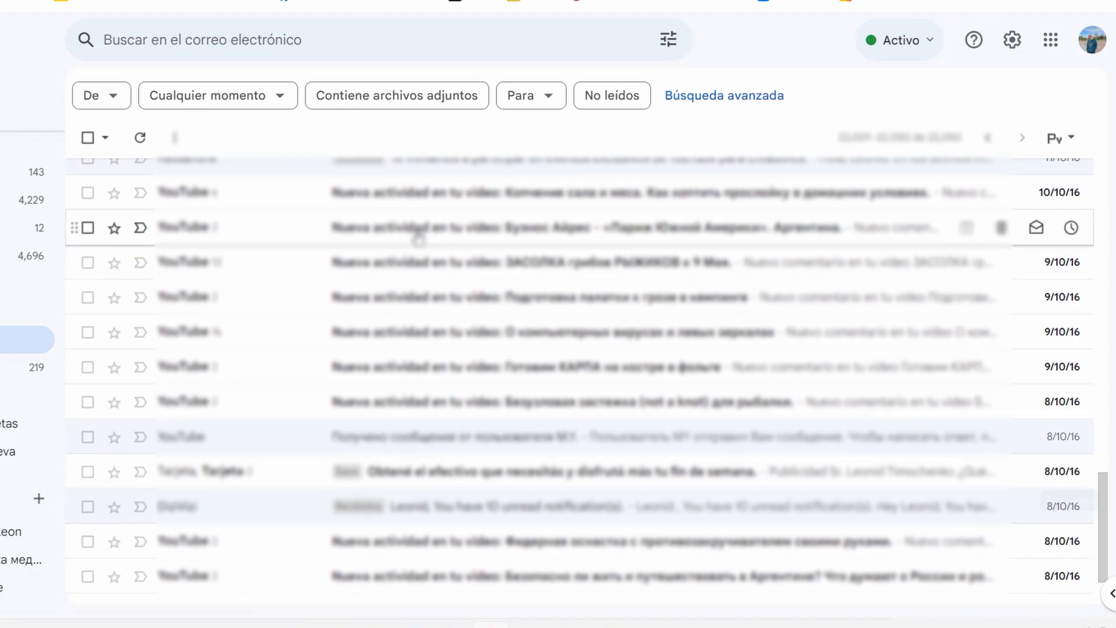
scroll(145, 232, "up", 10)
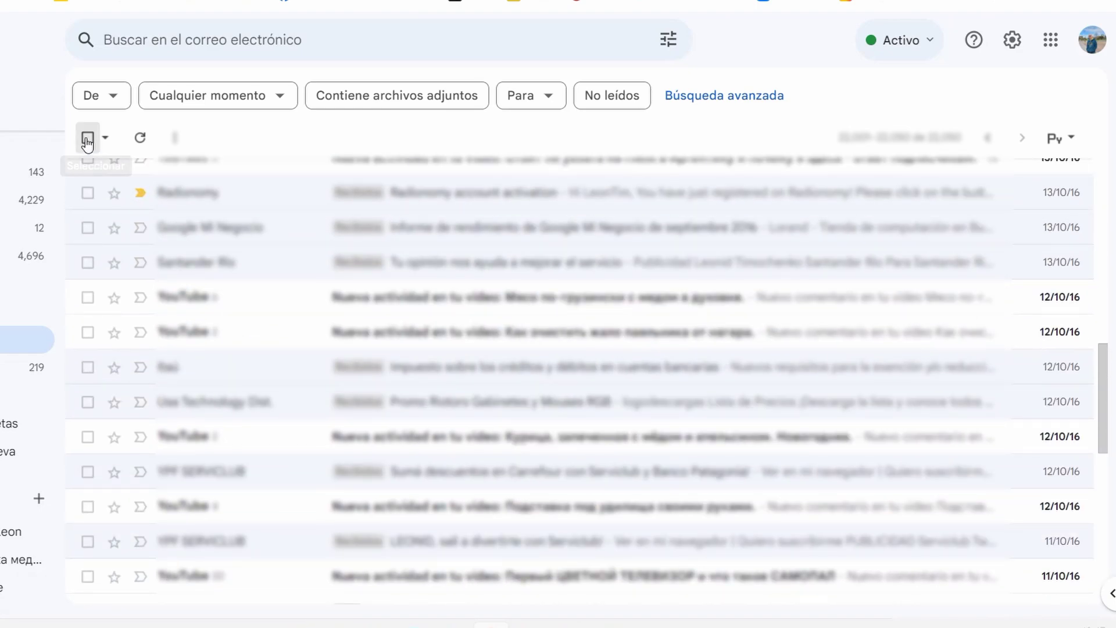
left_click(88, 137)
scroll(705, 401, "down", 10)
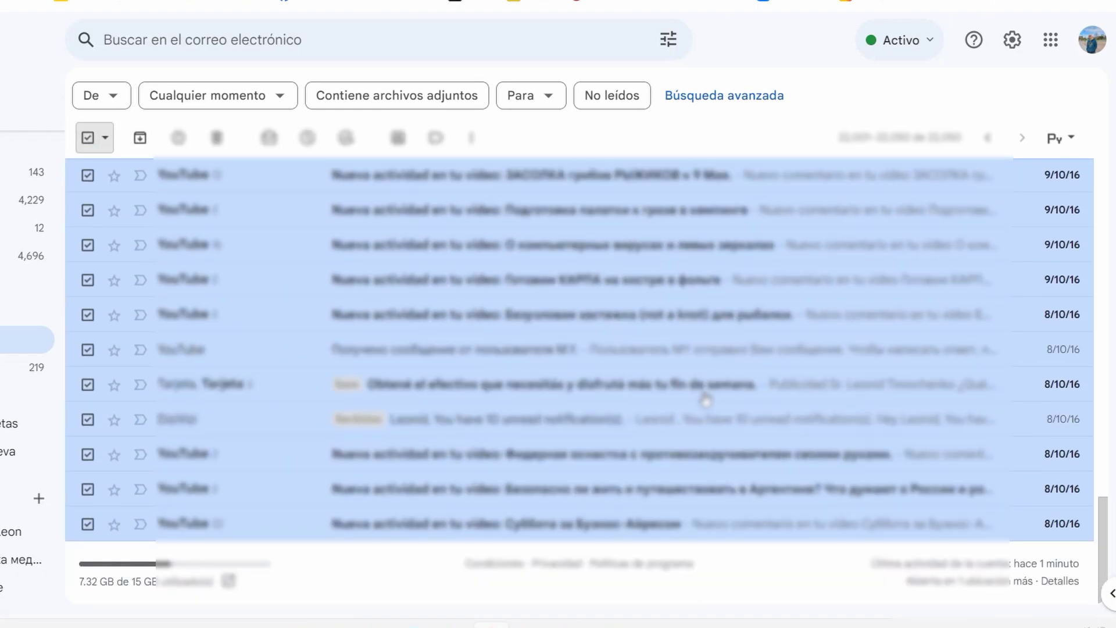
scroll(705, 401, "up", 20)
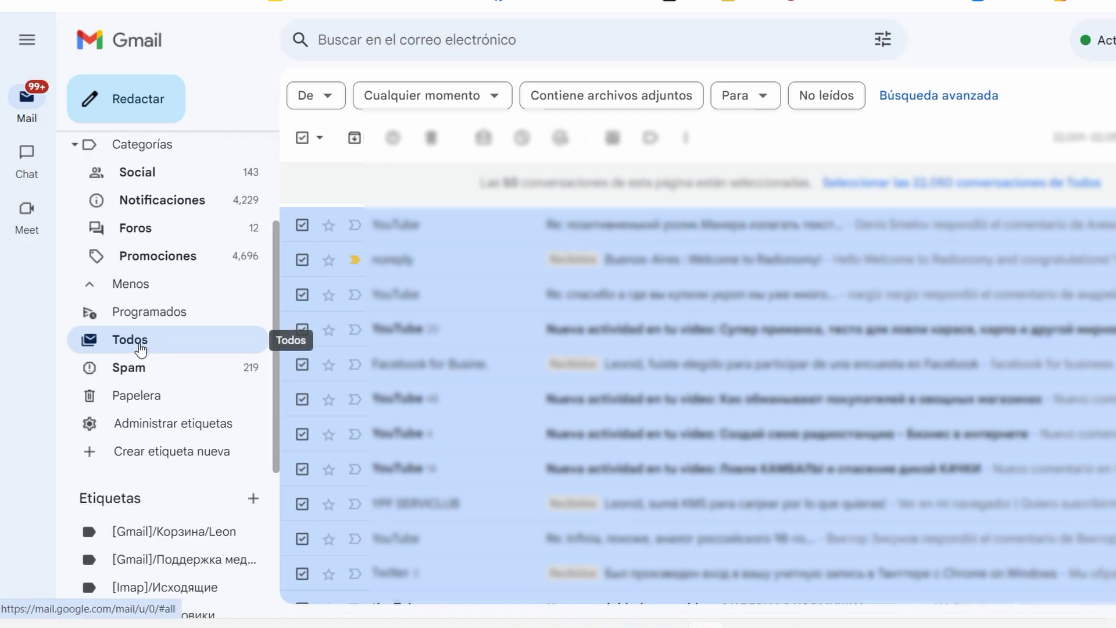
Return to Todos, filter it to conversations containing attachments, and look through the filtered messages
left_click(141, 348)
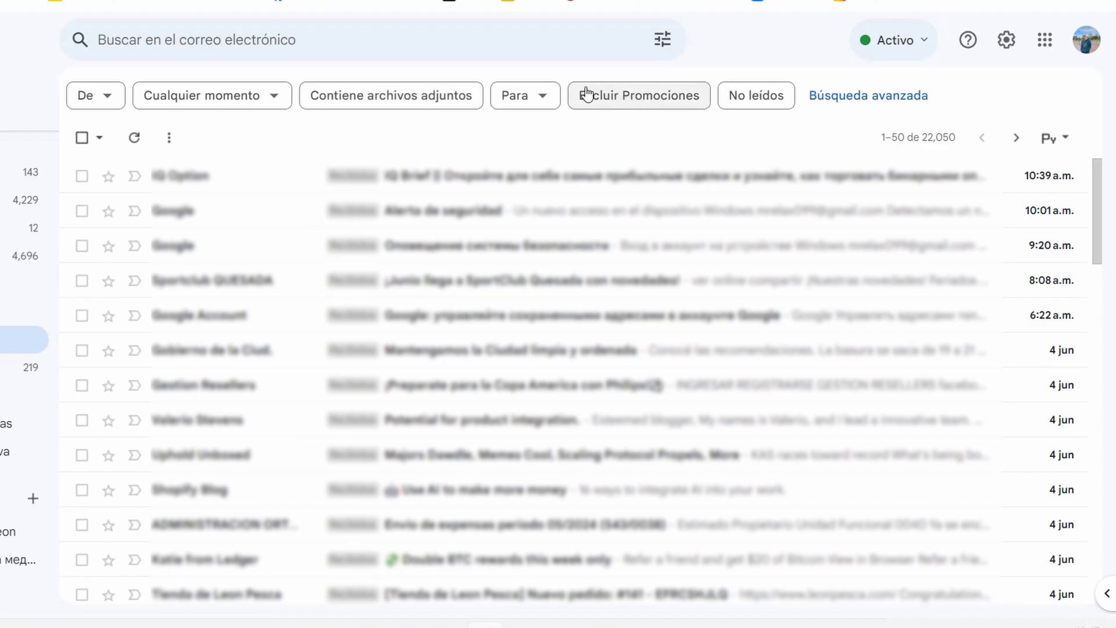
left_click(388, 99)
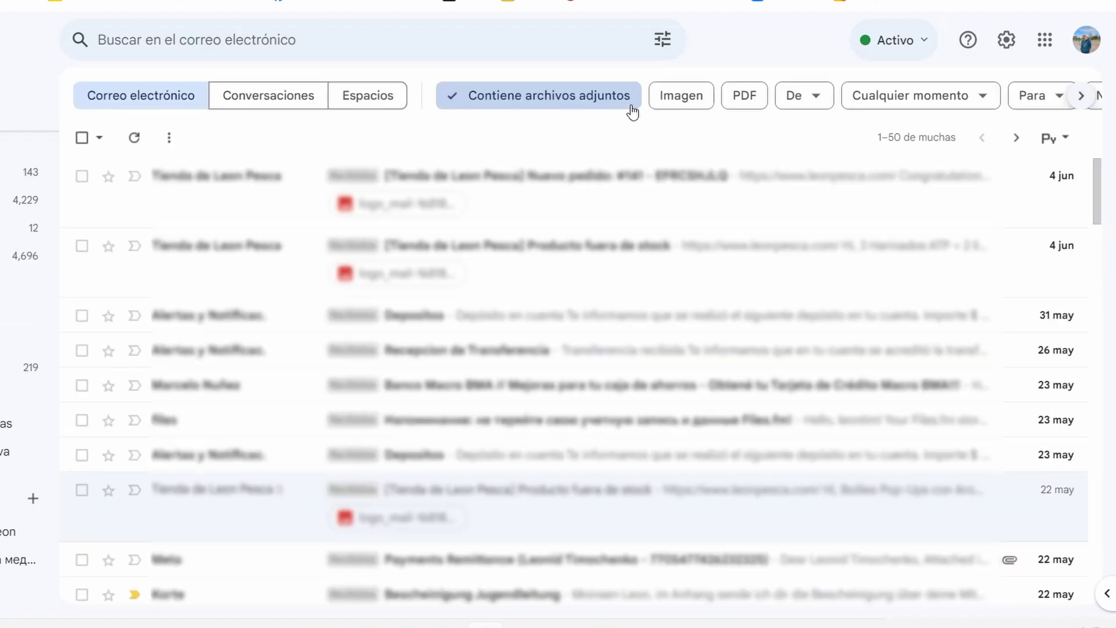
scroll(760, 174, "down", 10)
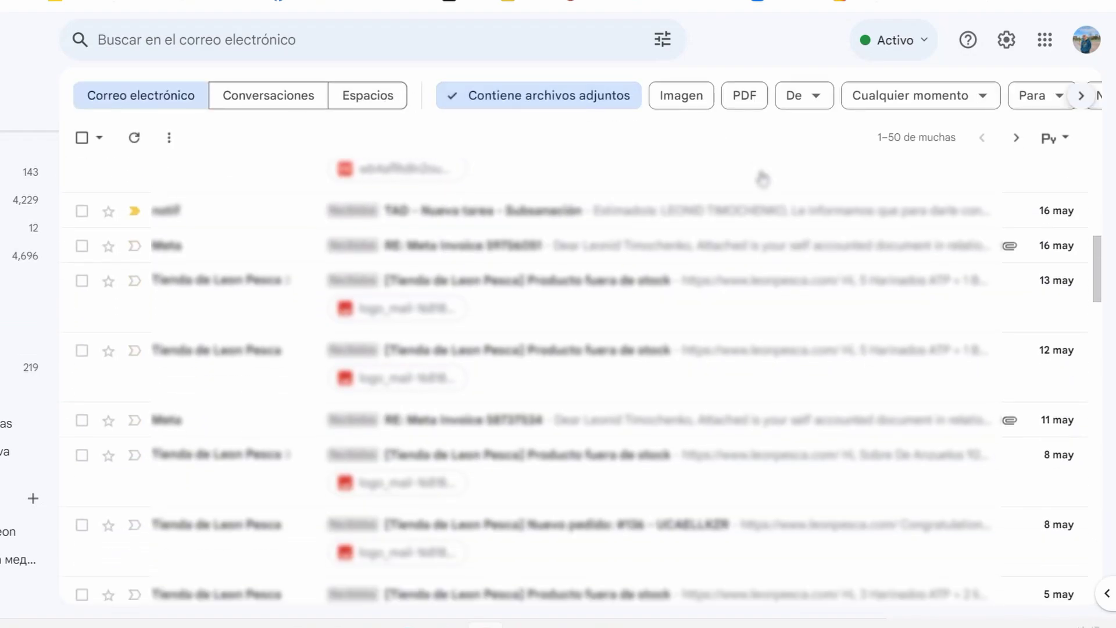
scroll(761, 179, "down", 10)
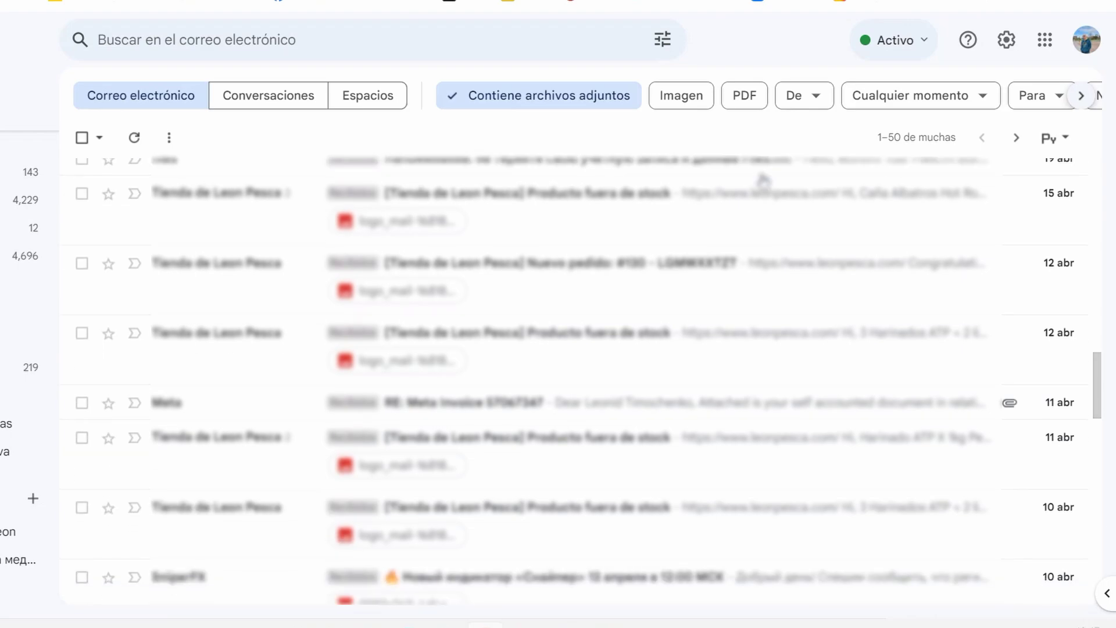
scroll(762, 179, "down", 5)
scroll(828, 349, "up", 2)
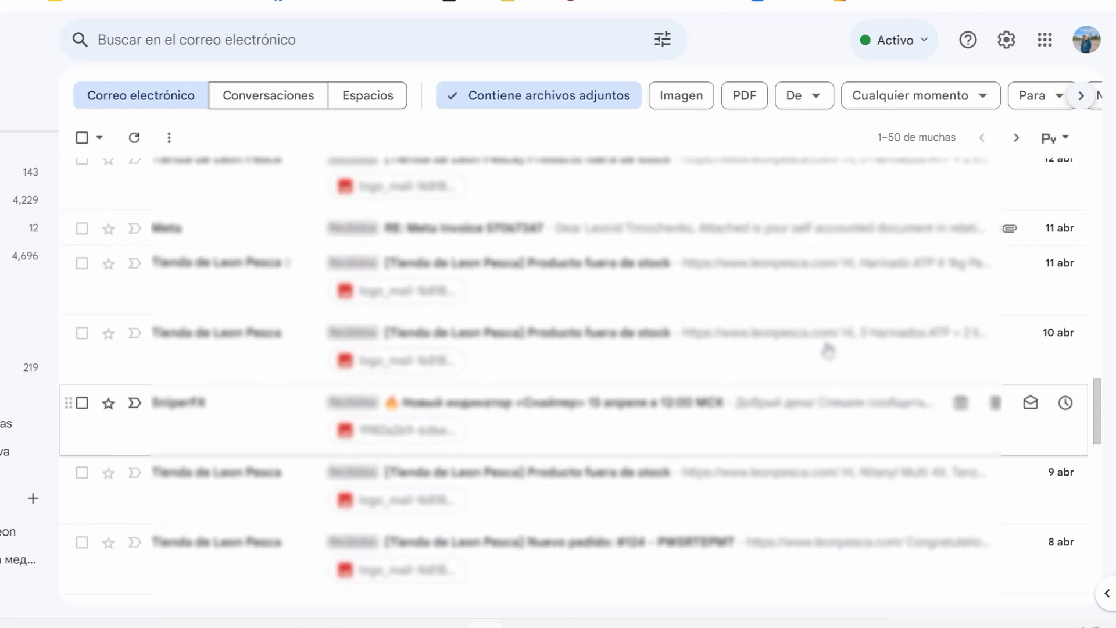
scroll(828, 349, "up", 15)
scroll(827, 350, "up", 3)
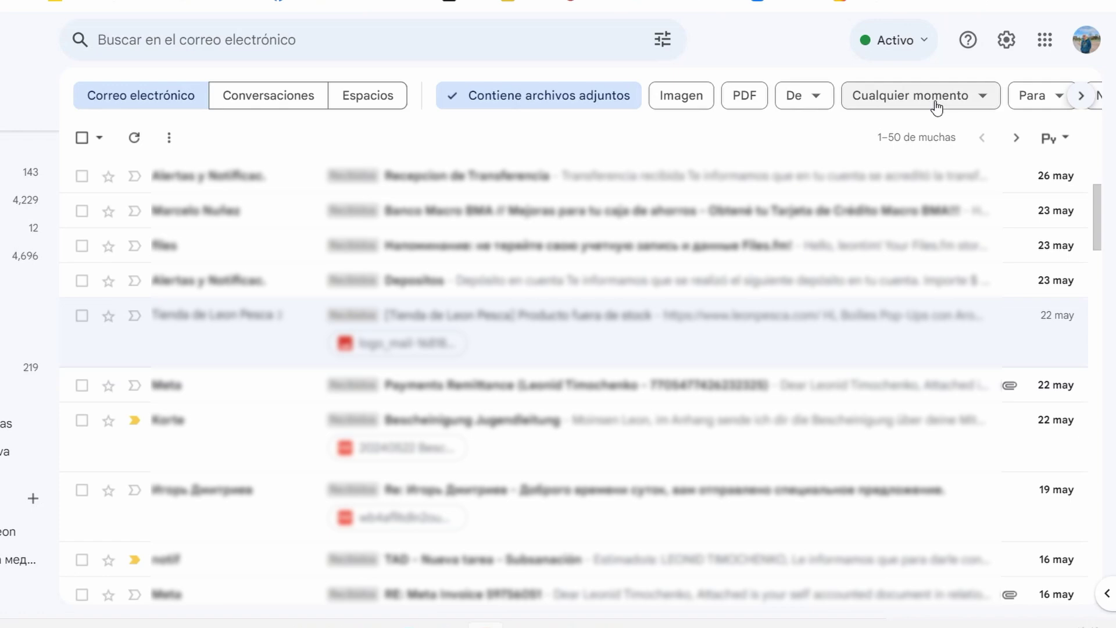
left_click(957, 102)
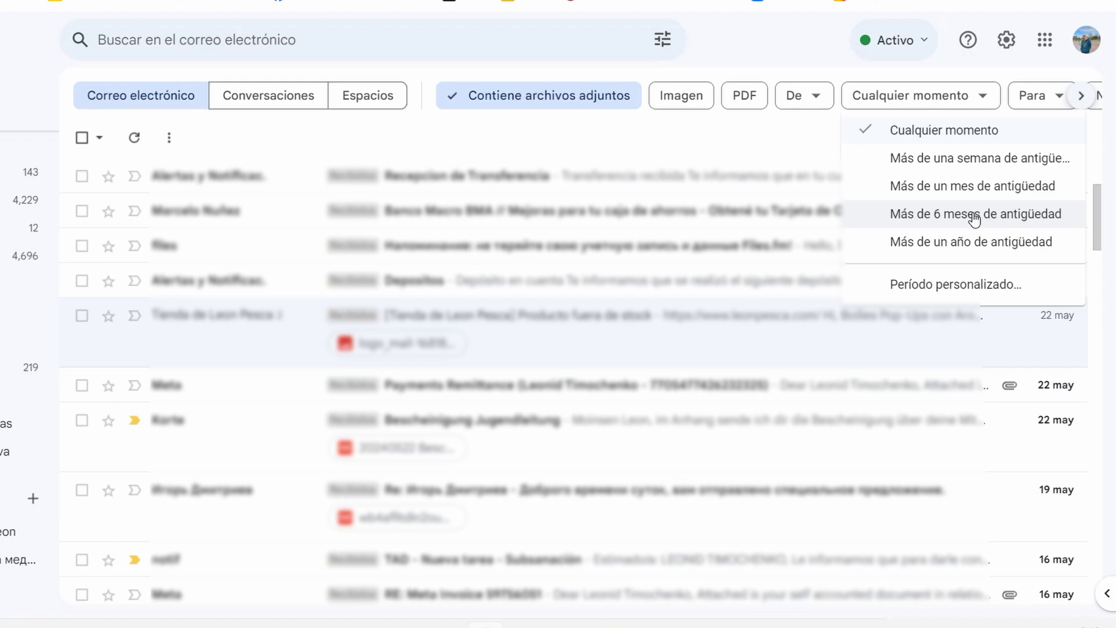
left_click(925, 286)
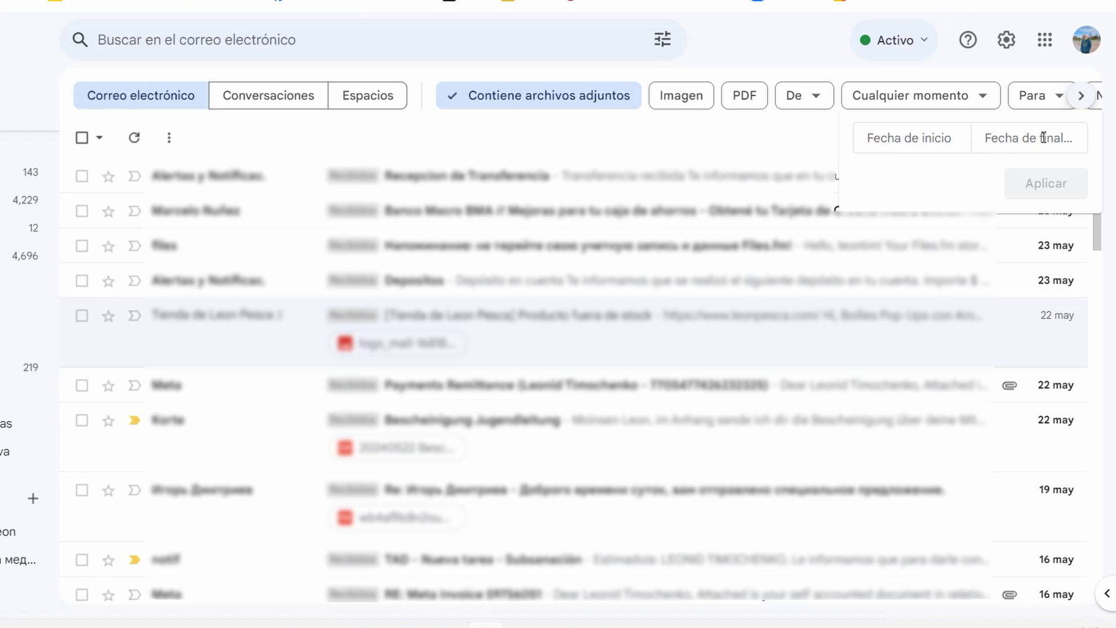
left_click(770, 129)
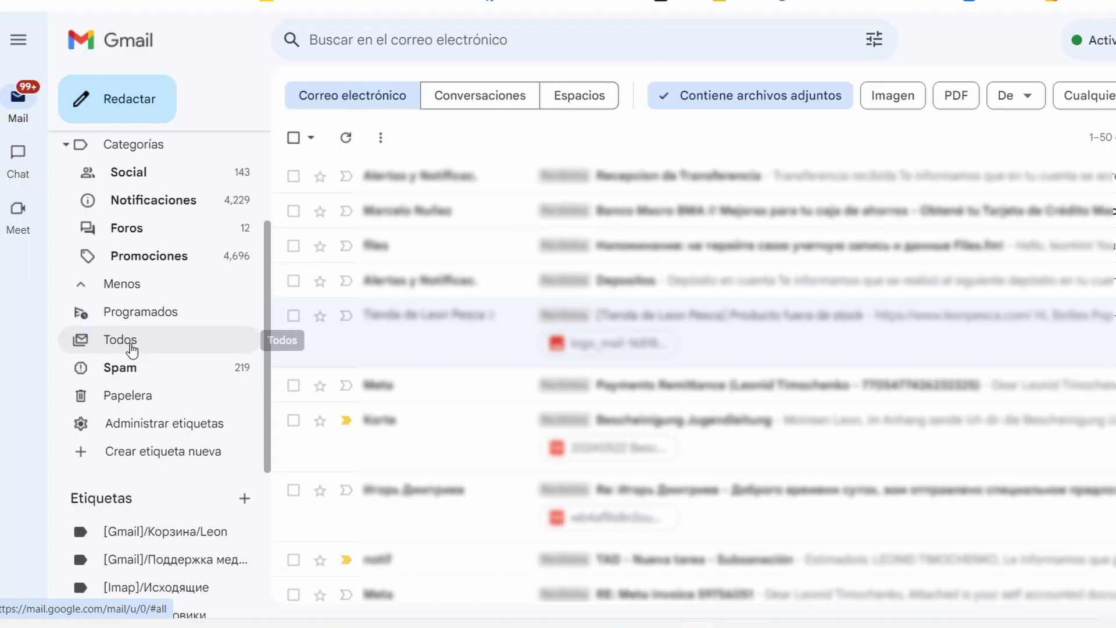
Return to the unfiltered Todos list and check the dates of its oldest conversations
left_click(120, 340)
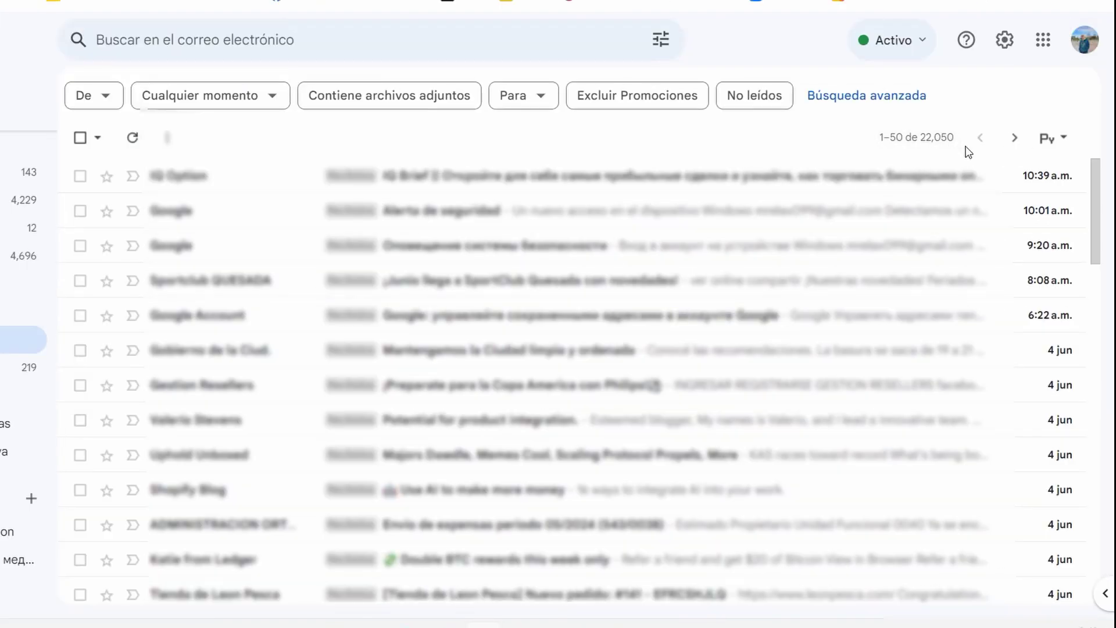
left_click(941, 146)
left_click(954, 211)
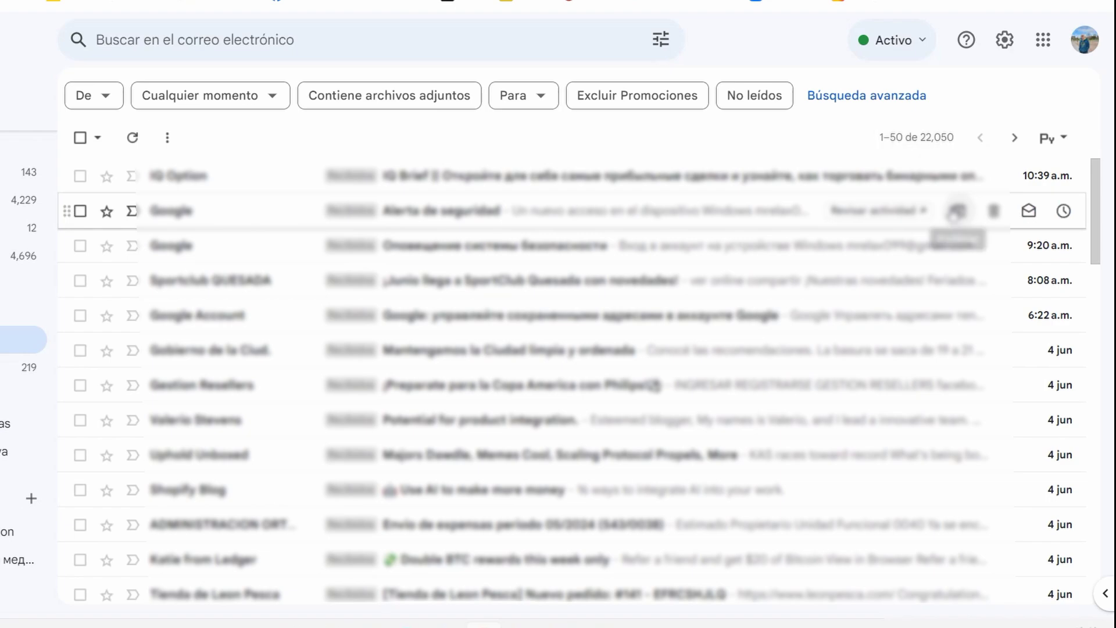
scroll(1095, 358, "down", 8)
scroll(1089, 399, "up", 8)
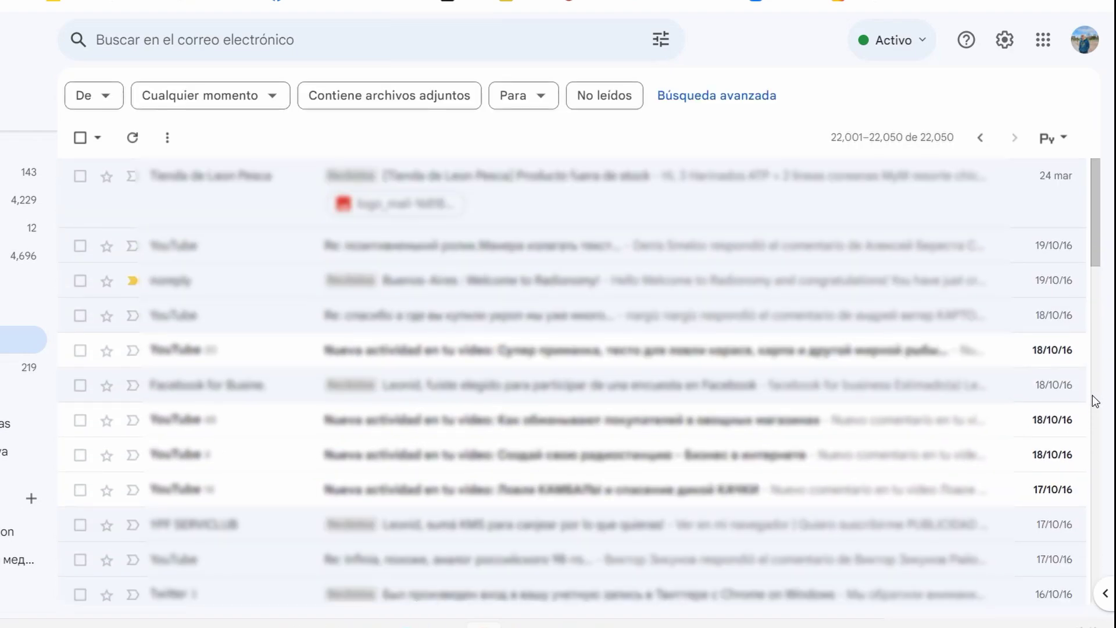
scroll(1095, 401, "down", 15)
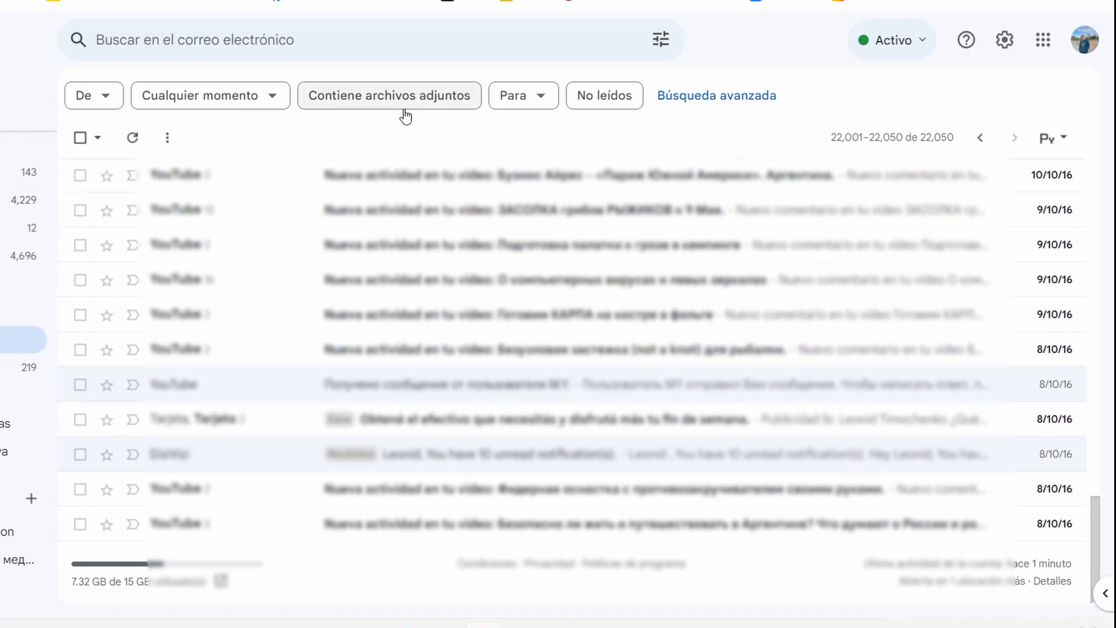
Filter the mail to messages with attachments and start a custom period with 2024/06/04 as its start date
left_click(387, 101)
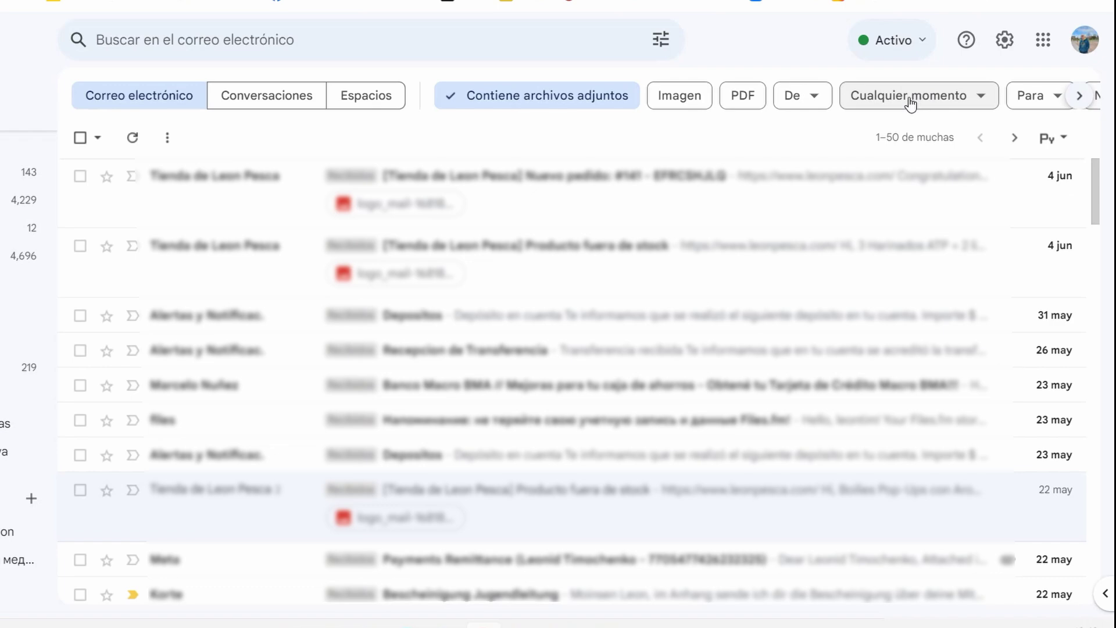
left_click(977, 97)
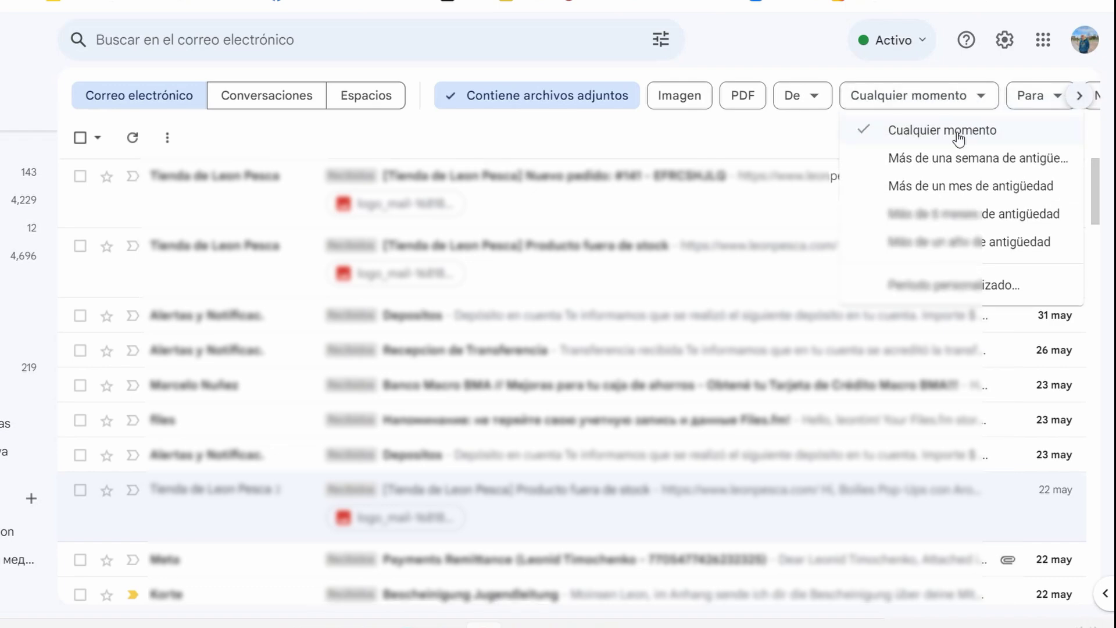
left_click(962, 285)
left_click(930, 148)
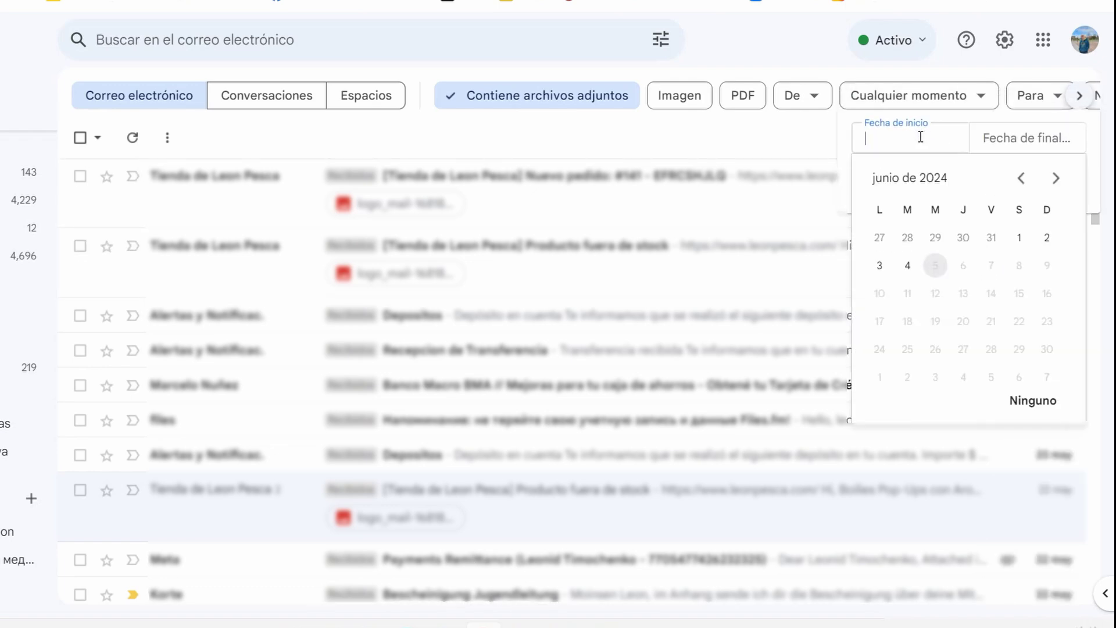
left_click(906, 266)
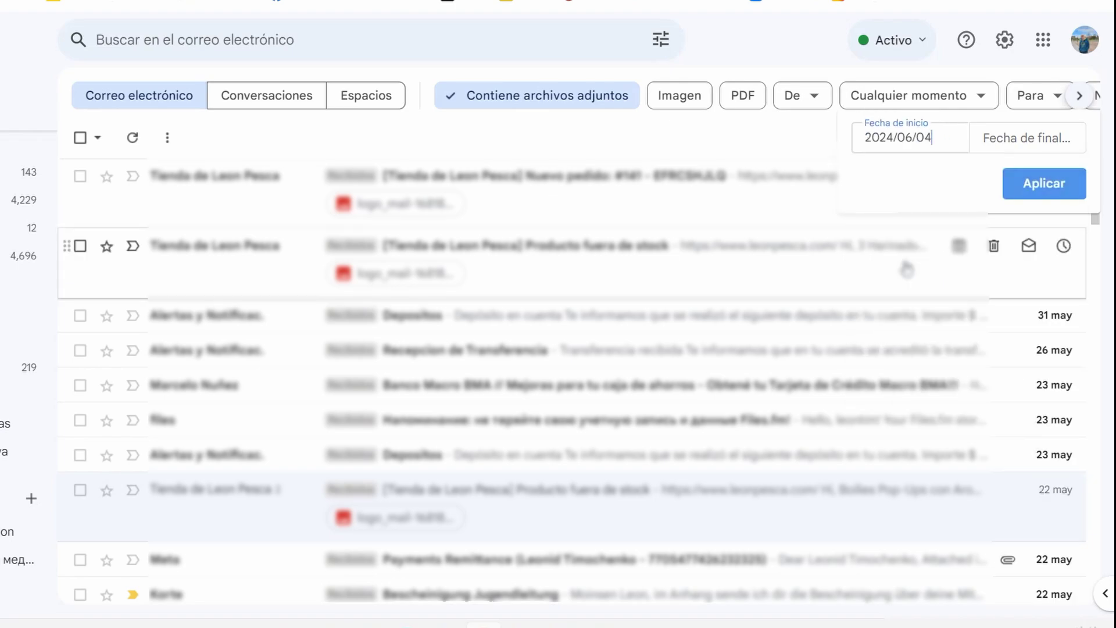
Set the custom period to run from 2016/06/04 to 2018/06/04 and apply it to the messages with attachments
left_click_drag(942, 135, 920, 141)
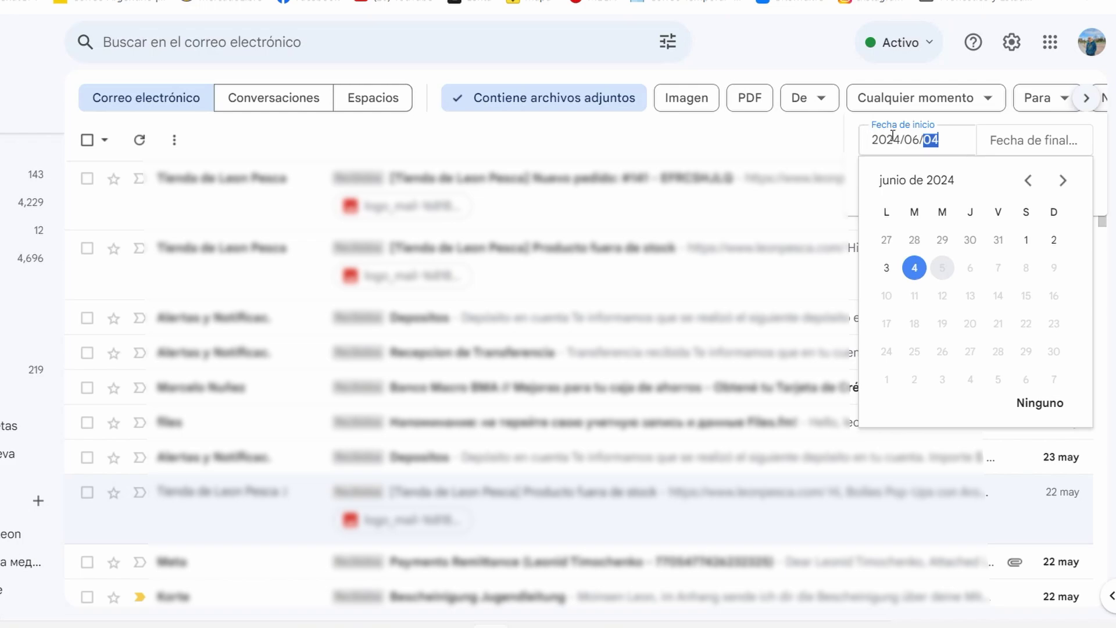
left_click_drag(902, 142, 890, 145)
type("16")
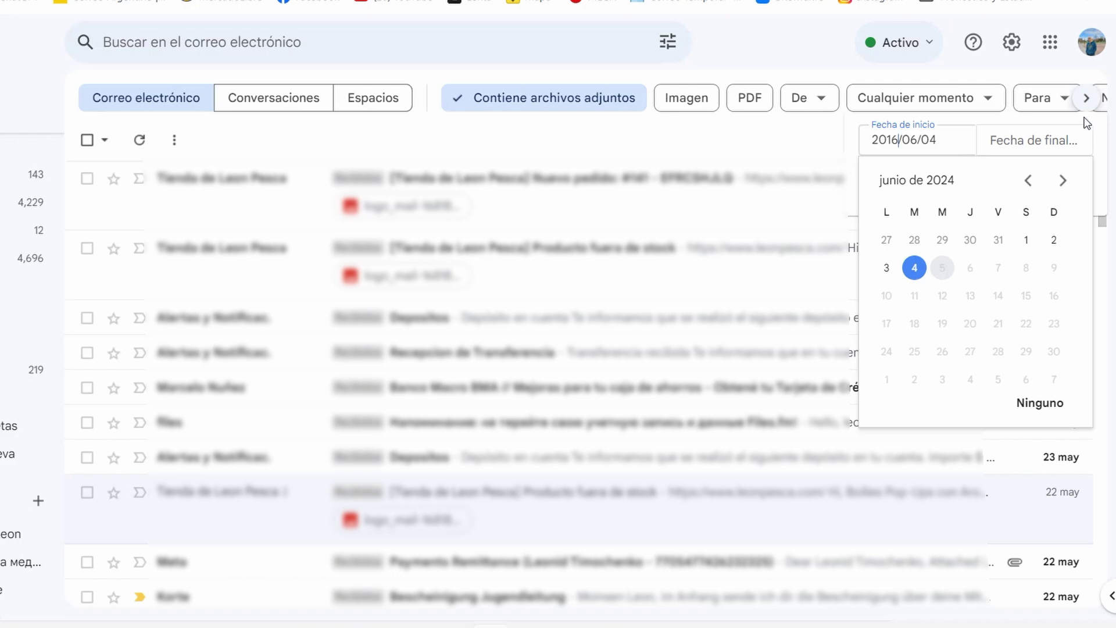
key("Right")
key("Right")
key("Right")
key("BackSpace")
type("8")
key("Tab")
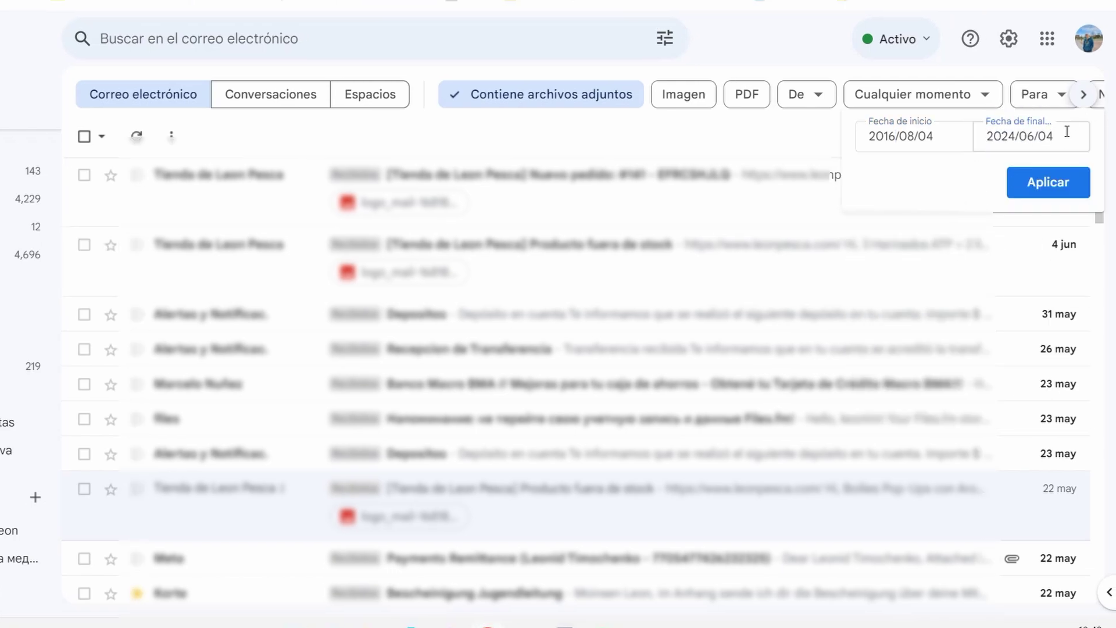
left_click_drag(1014, 140, 1009, 138)
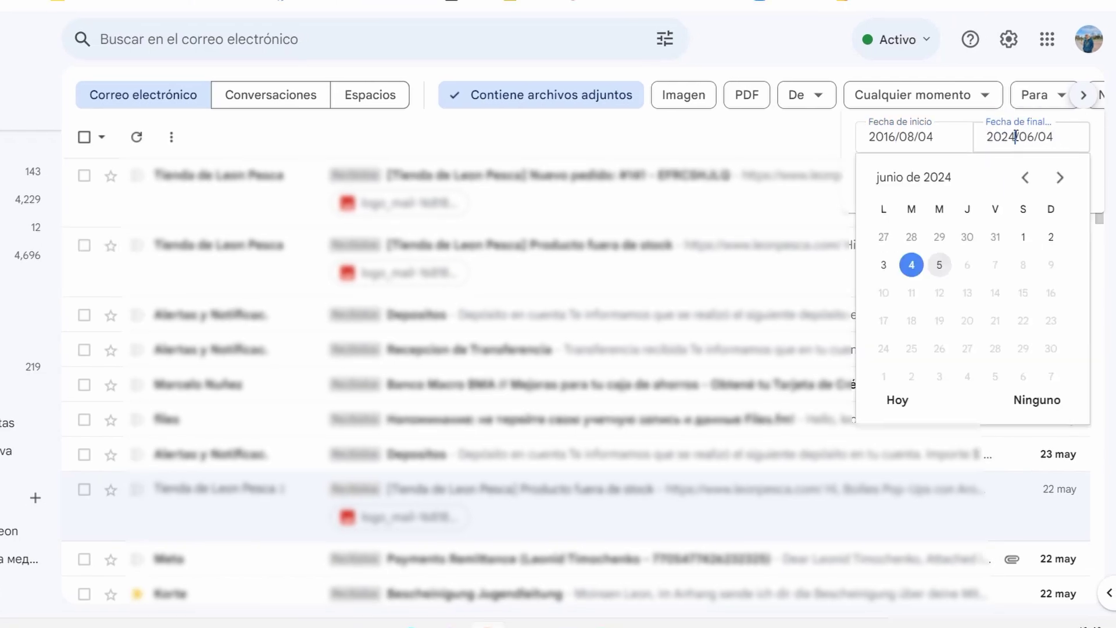
type("18")
key("Return")
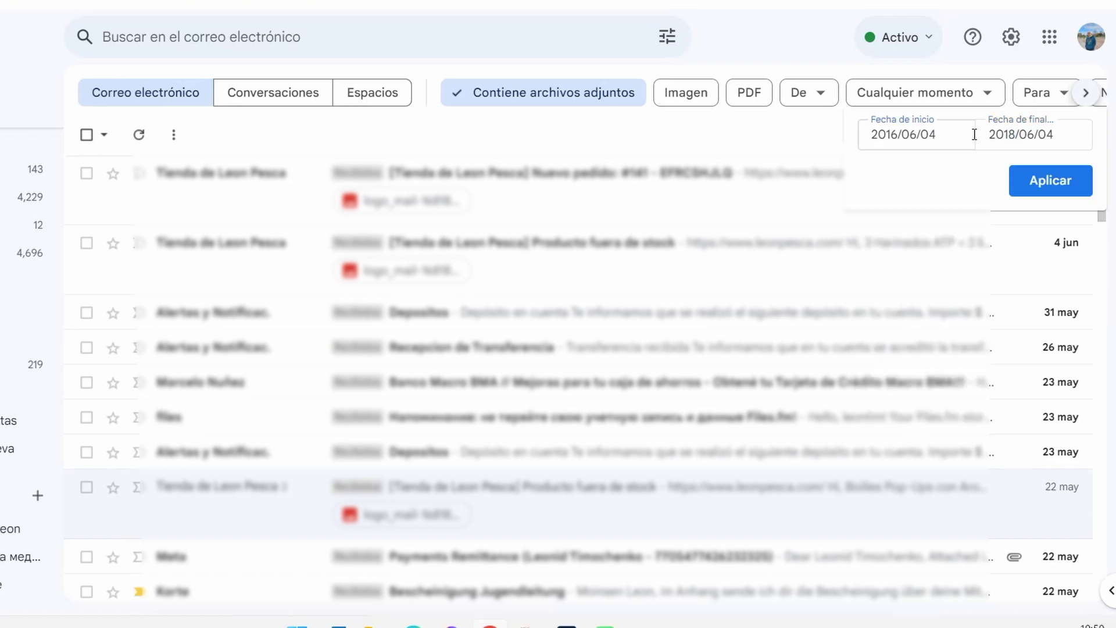
left_click(1051, 181)
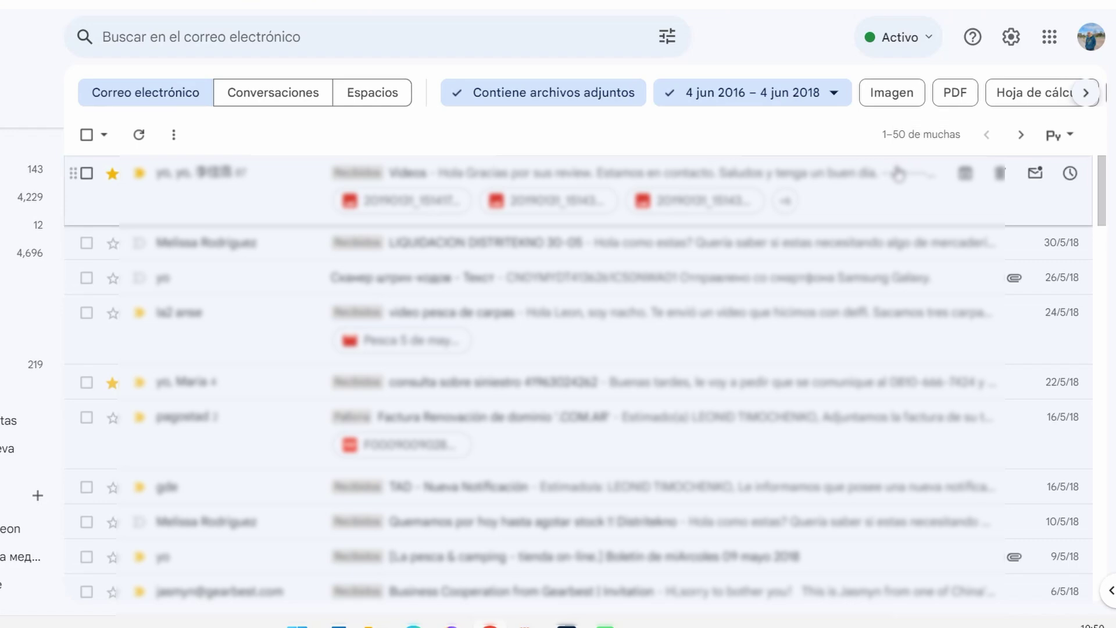
Look through the messages with attachments dated within the filtered period
scroll(887, 256, "down", 1)
scroll(885, 263, "down", 9)
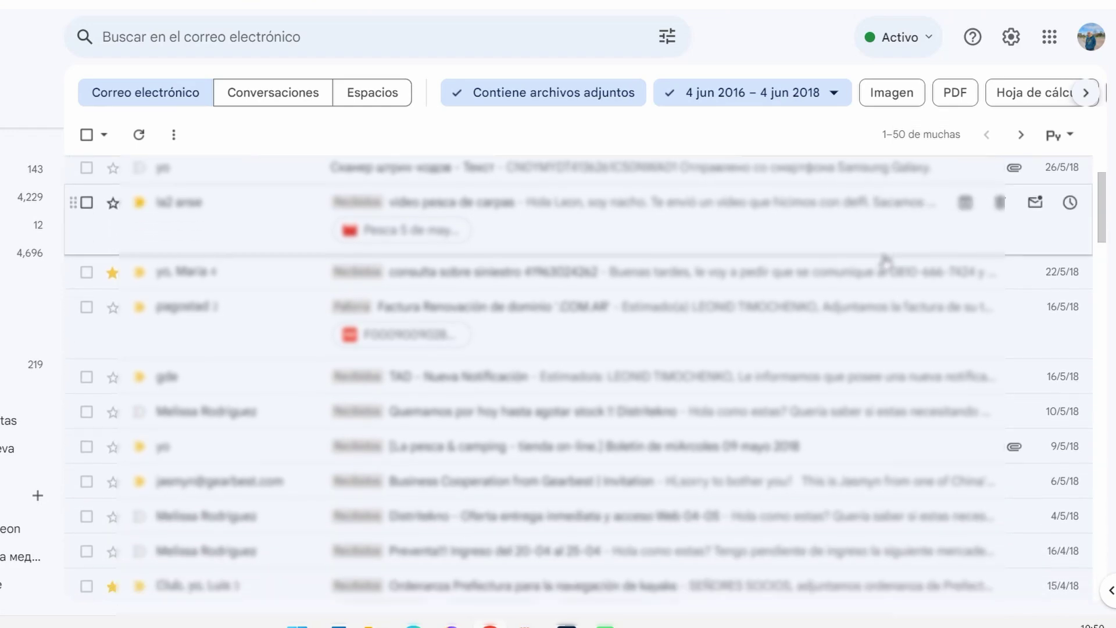
scroll(883, 270, "up", 8)
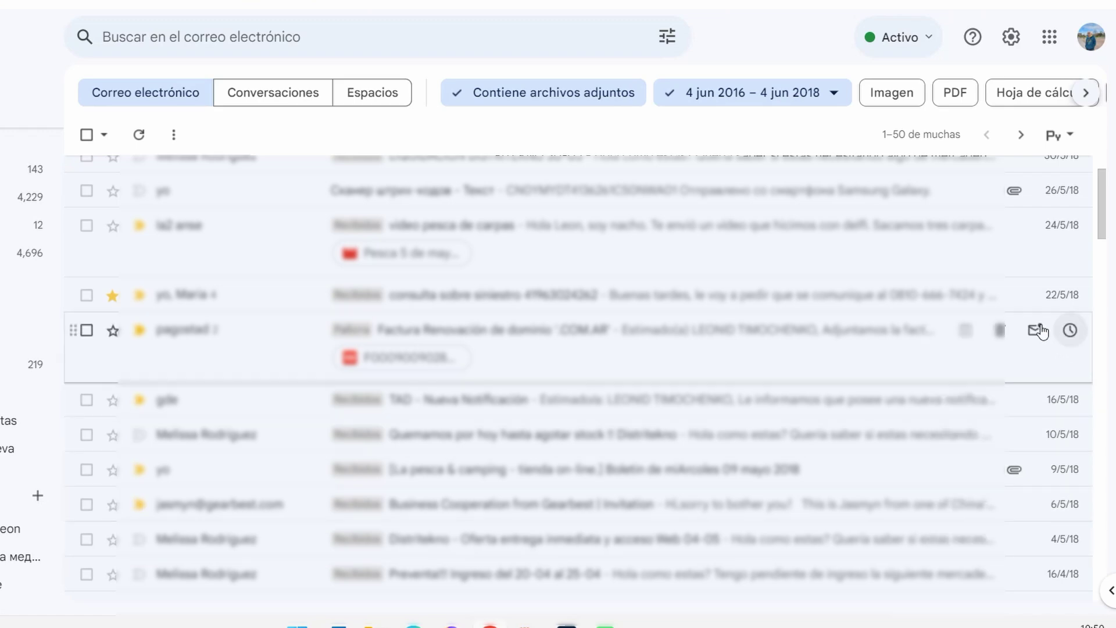
scroll(991, 349, "up", 3)
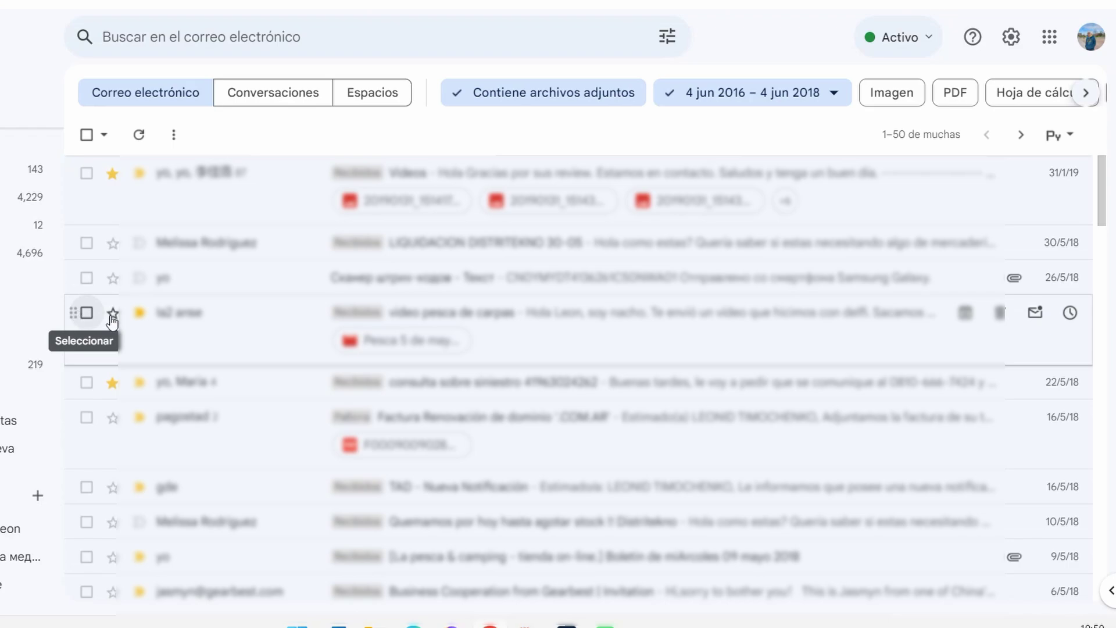
scroll(538, 328, "down", 15)
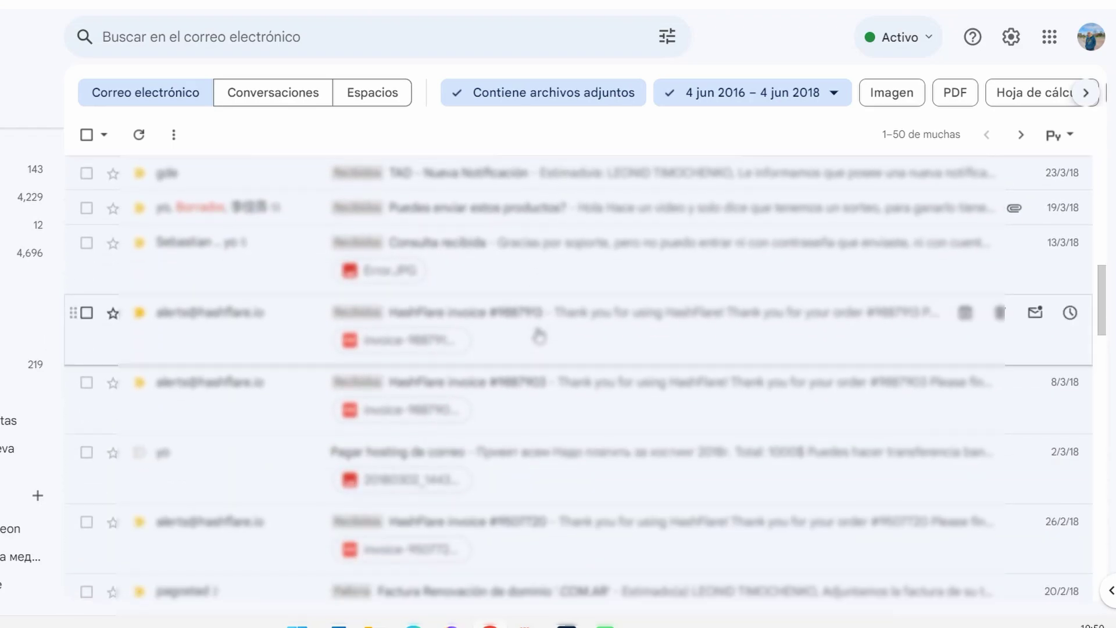
scroll(535, 331, "up", 5)
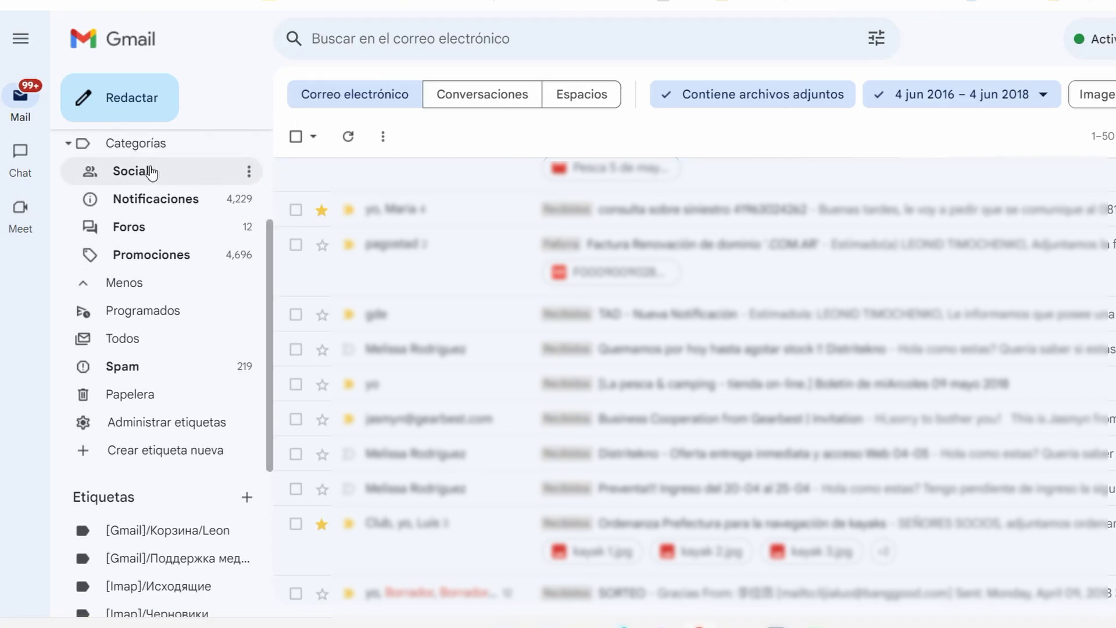
Return to the Todos list and run an advanced search for messages larger than 20 MB
scroll(149, 187, "up", 3)
scroll(155, 272, "down", 2)
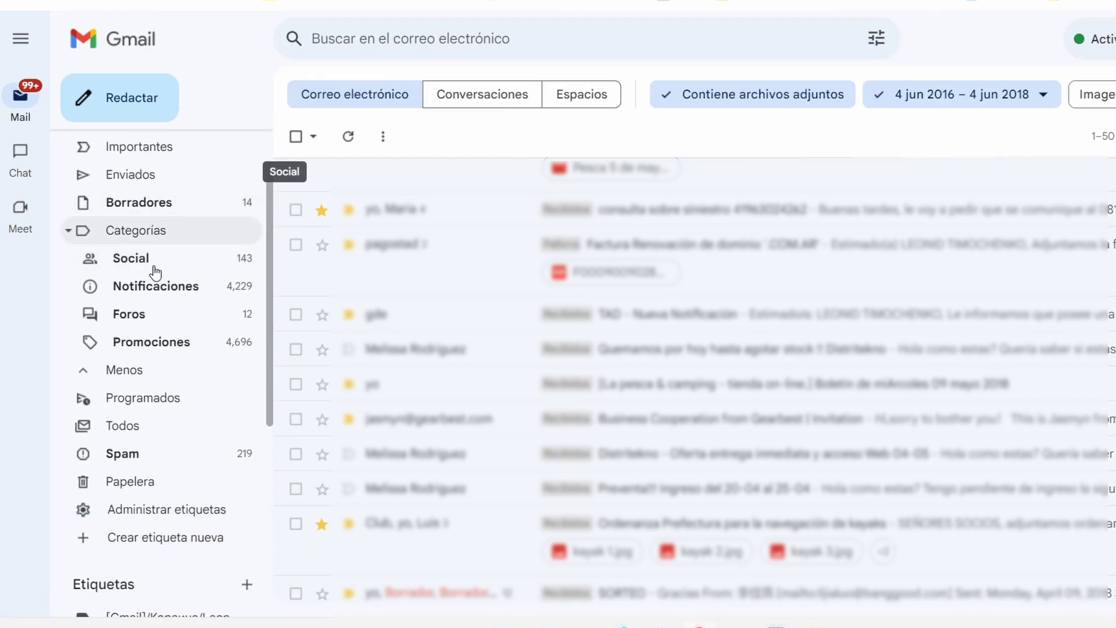
left_click(131, 431)
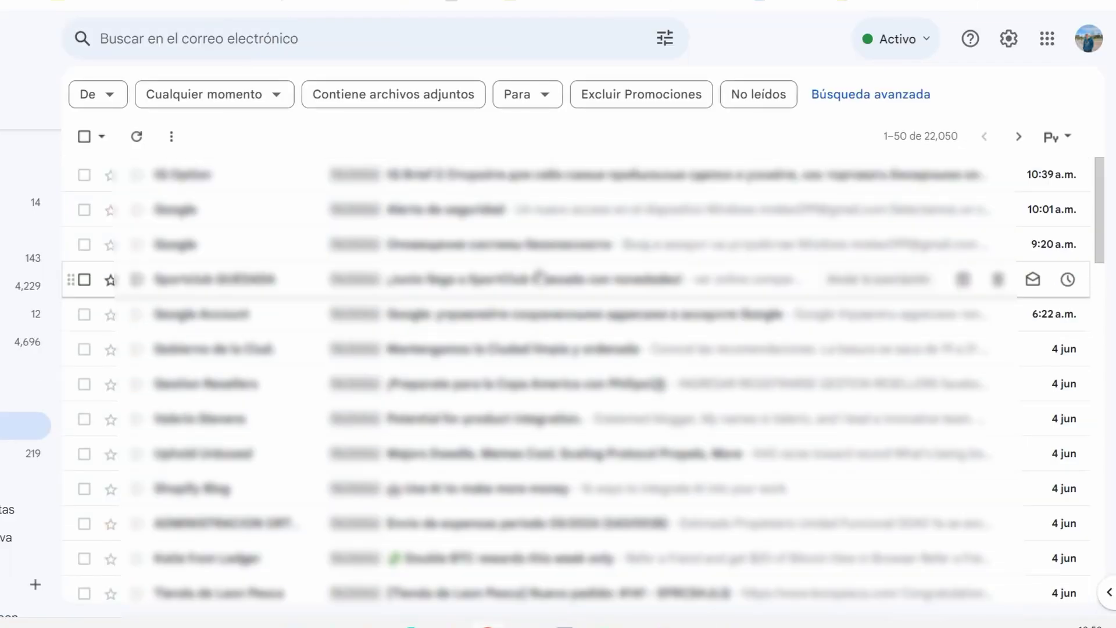
left_click(665, 40)
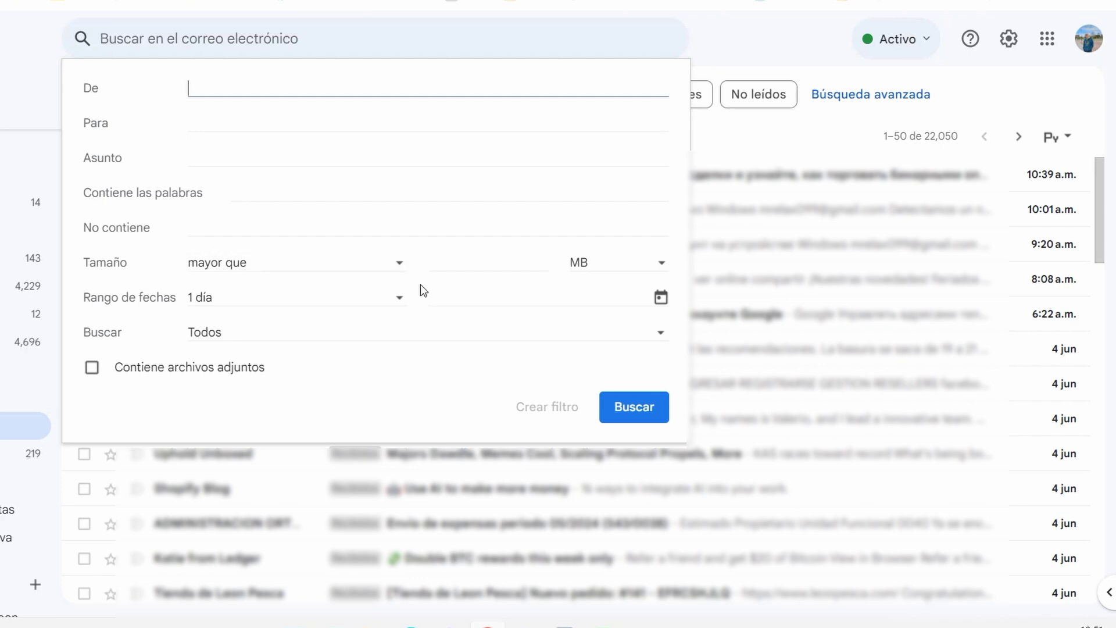
left_click(475, 260)
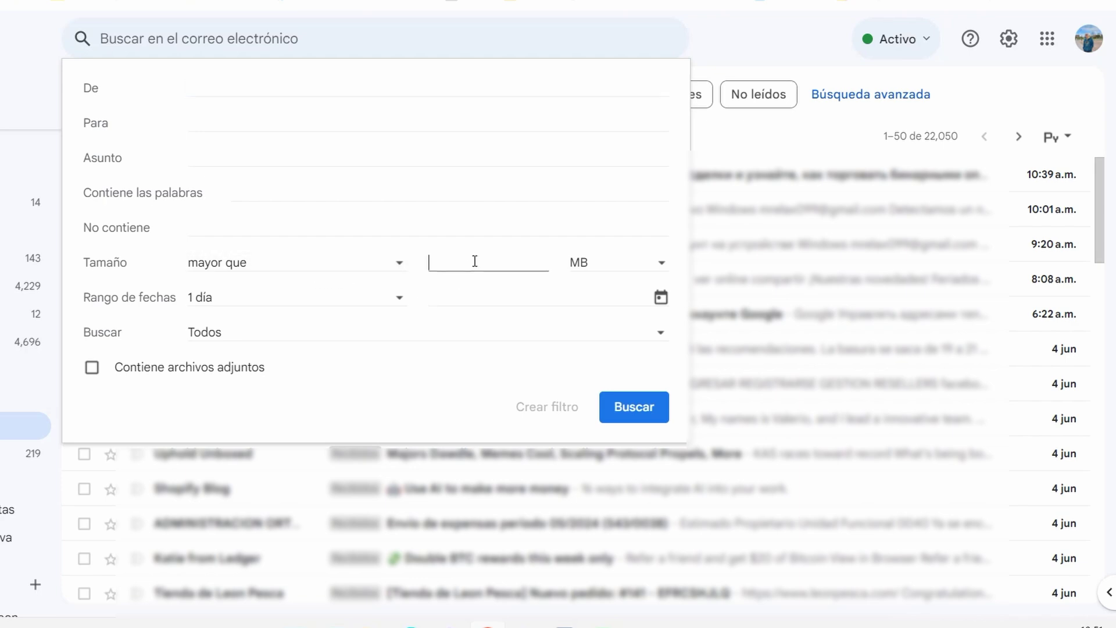
type("20")
left_click(636, 407)
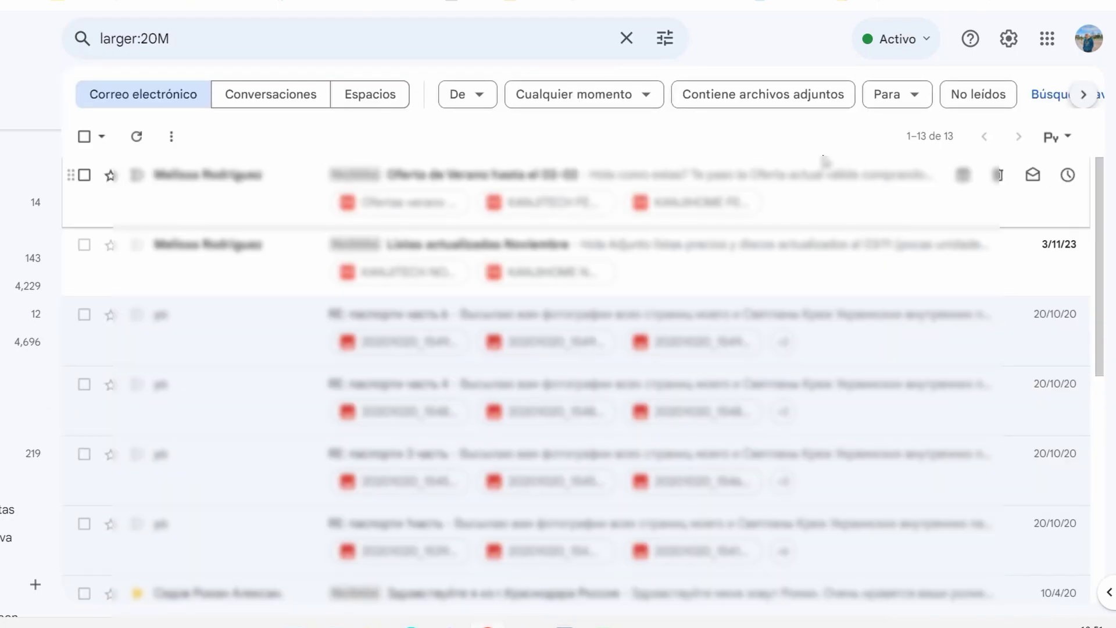
Look through all the large messages found and check their dates and attachments
scroll(442, 320, "down", 2)
scroll(441, 330, "down", 5)
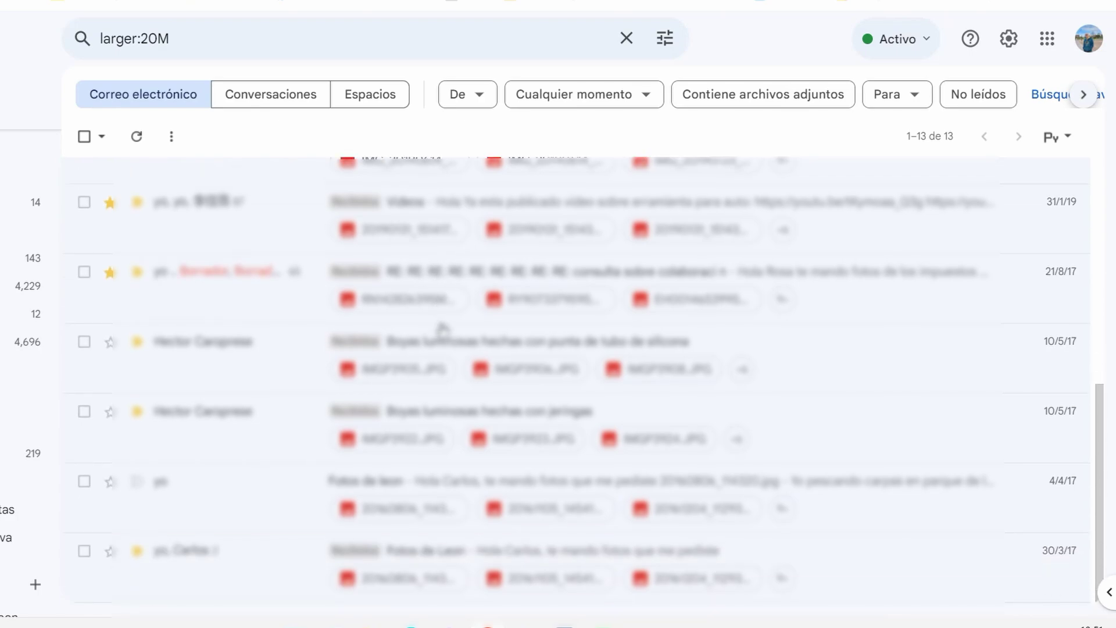
scroll(461, 440, "up", 7)
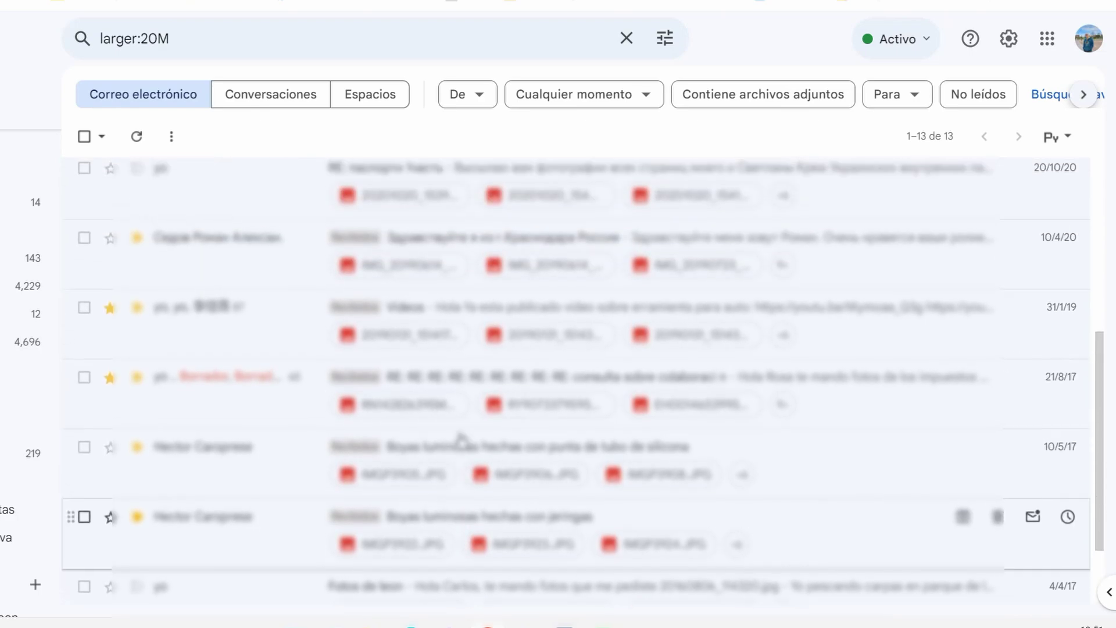
scroll(461, 440, "down", 5)
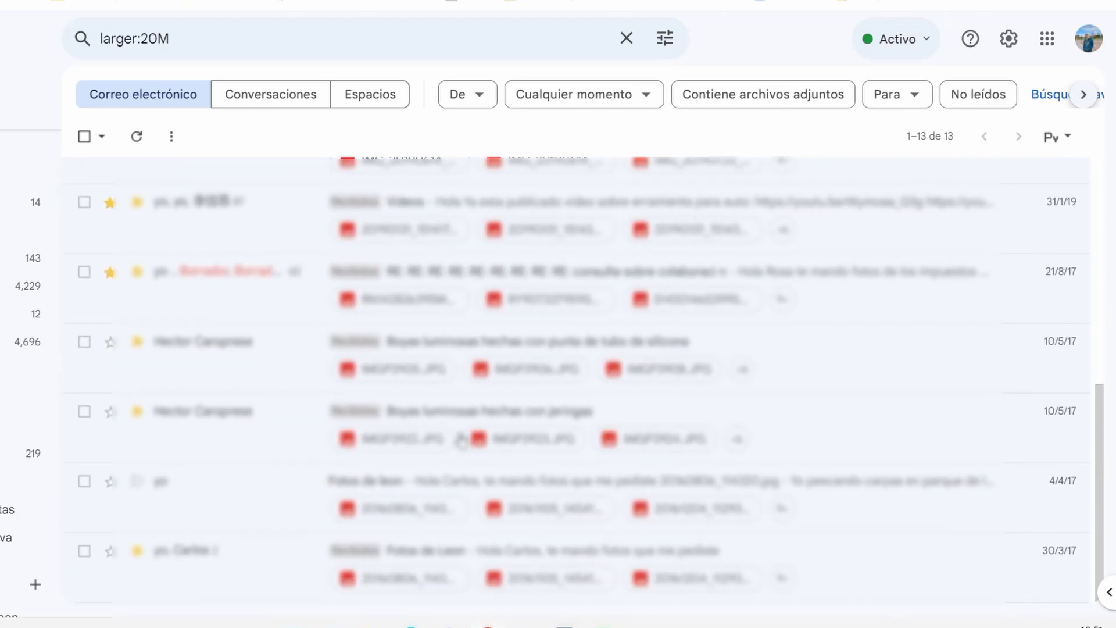
scroll(478, 437, "up", 5)
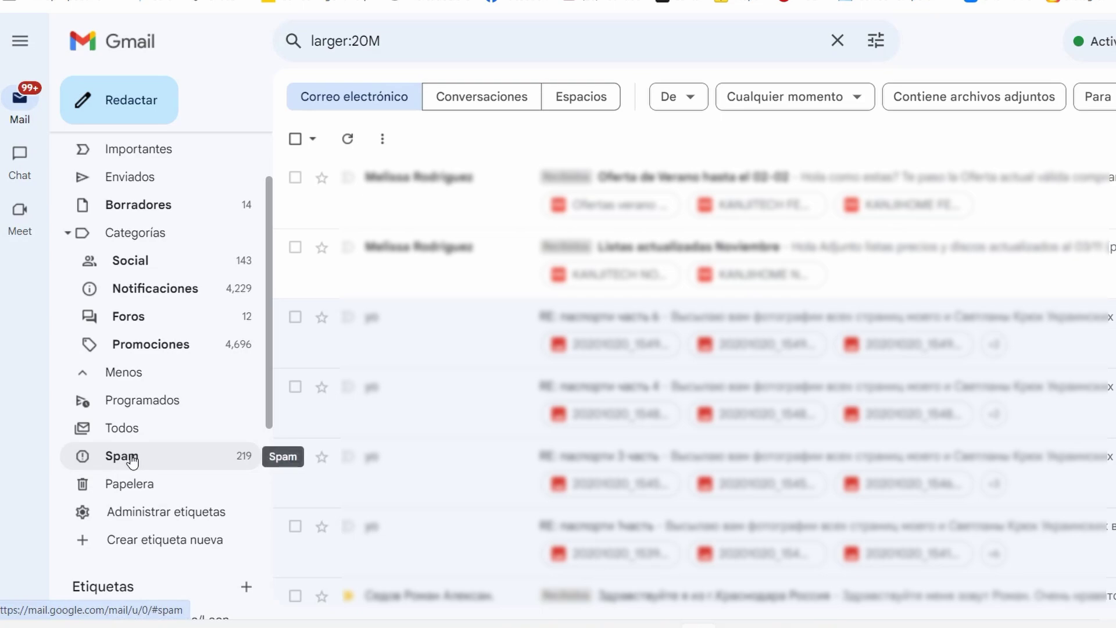
Open the Spam folder, look through it, and permanently delete all conversations on its first page
left_click(175, 468)
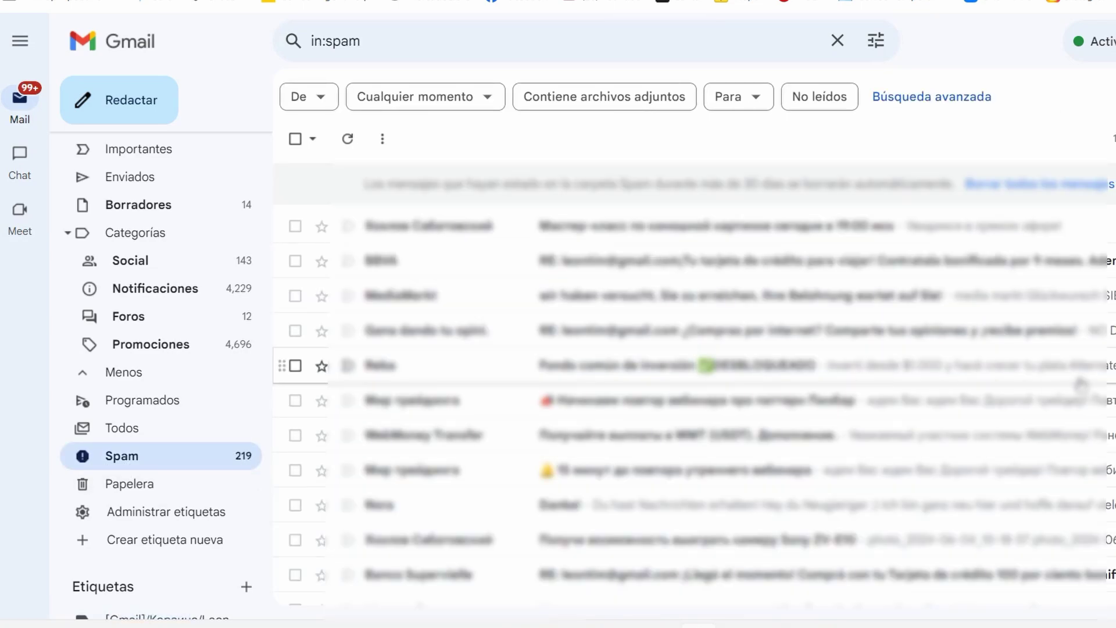
scroll(1096, 379, "down", 10)
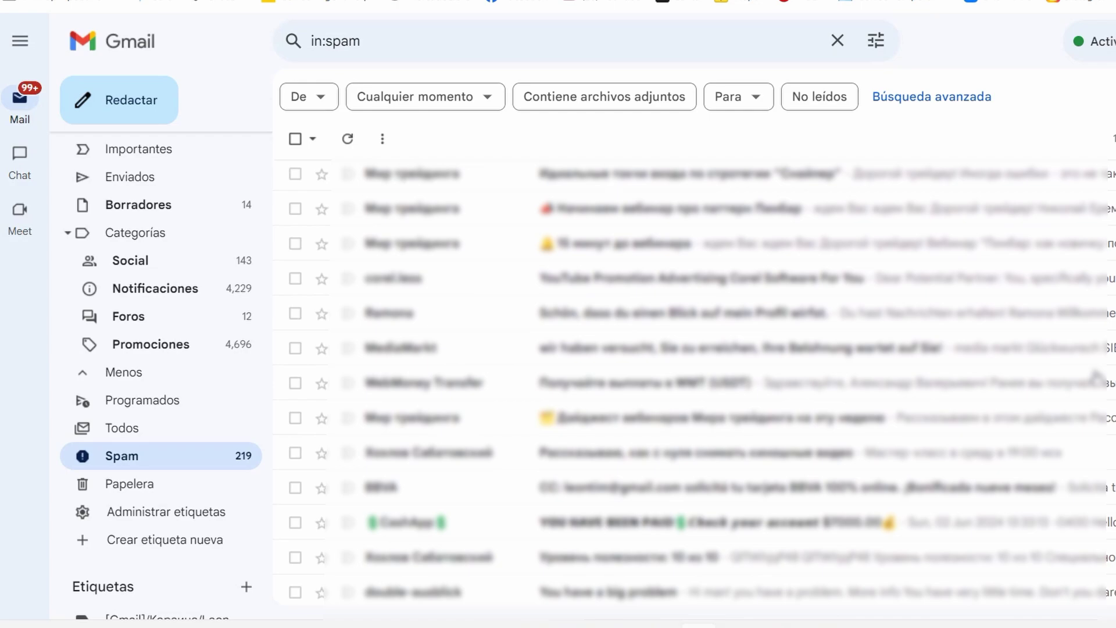
scroll(1096, 379, "down", 10)
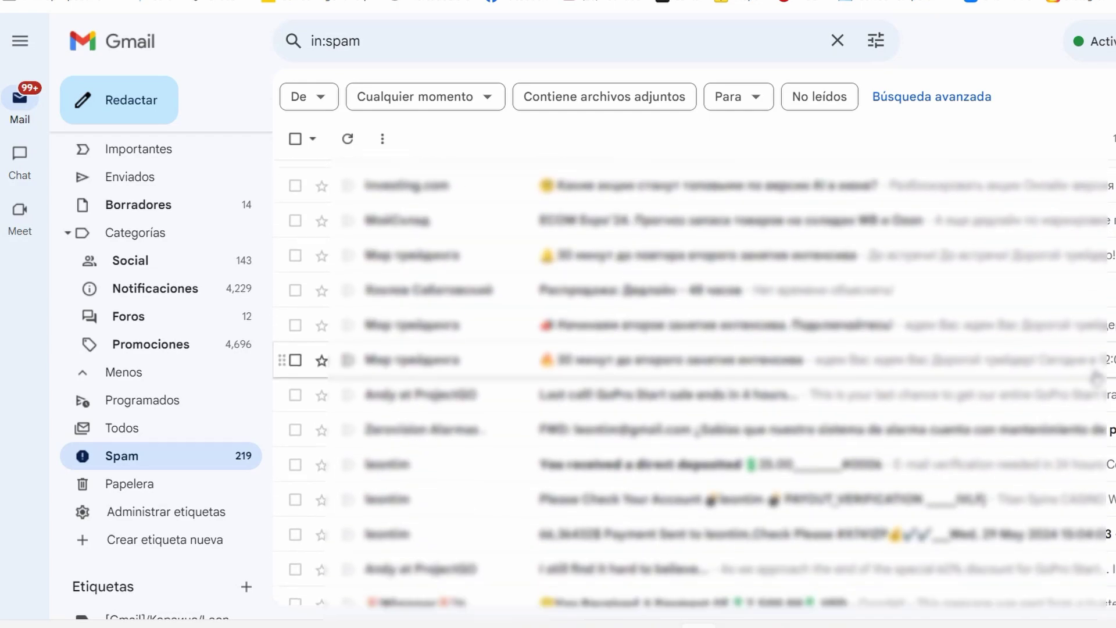
scroll(1096, 377, "up", 10)
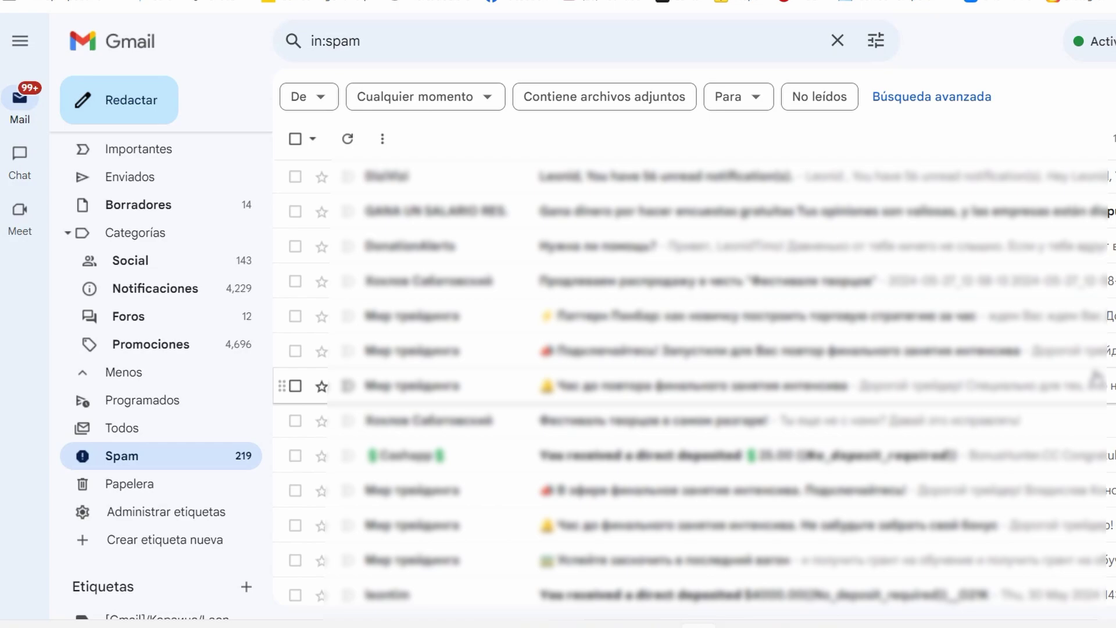
scroll(1097, 379, "up", 5)
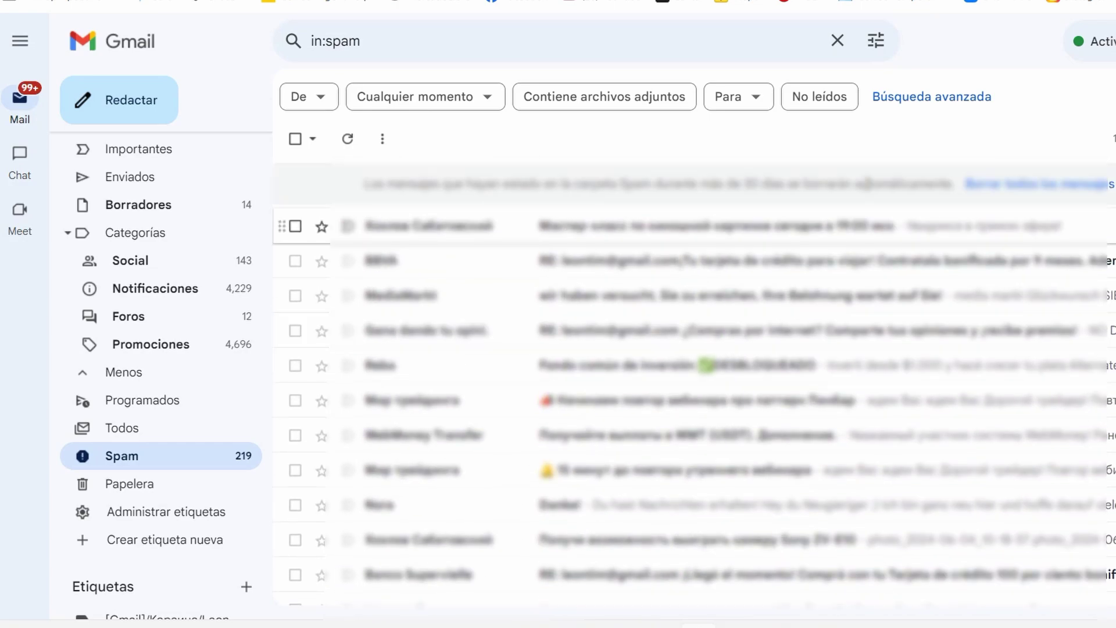
left_click(297, 142)
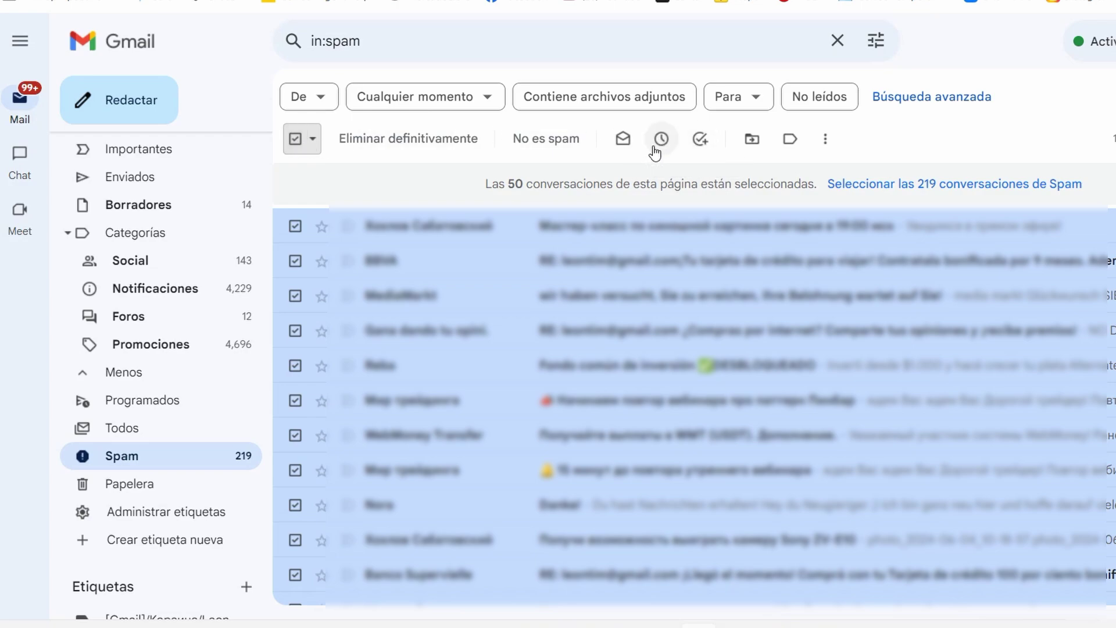
left_click(414, 152)
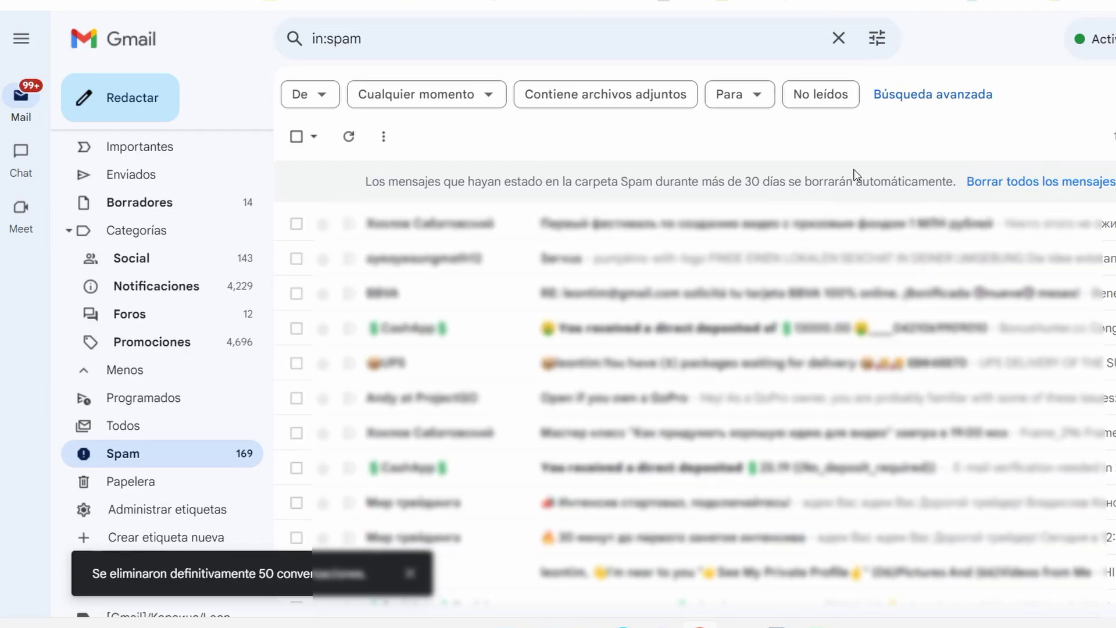
Open the Papelera folder, check its messages, and empty it completely, confirming the deletion
left_click(133, 491)
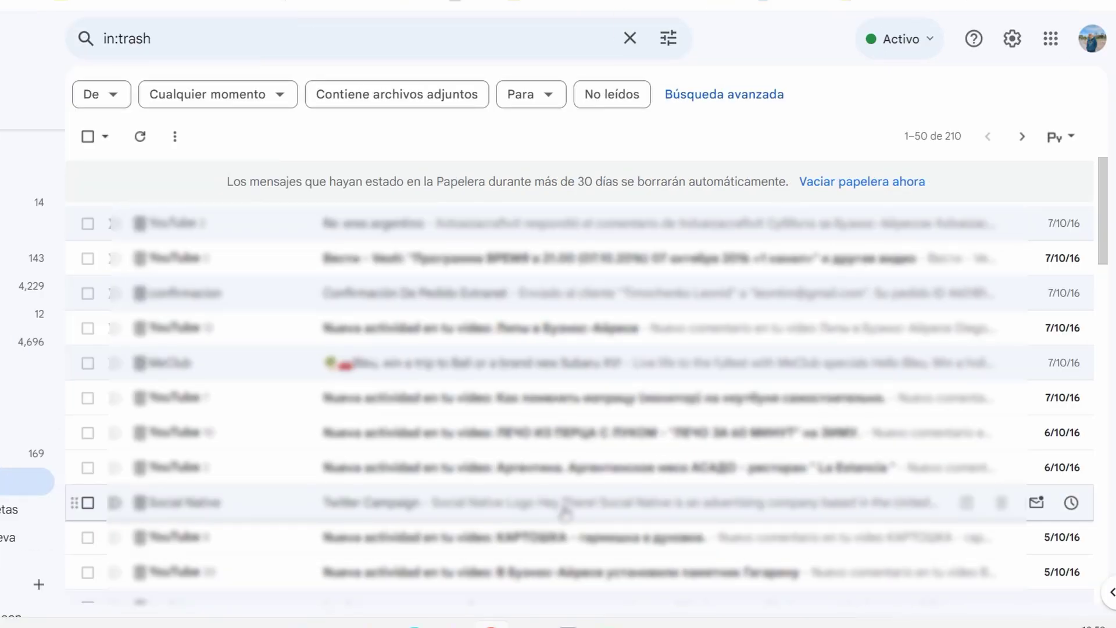
scroll(565, 514, "down", 2)
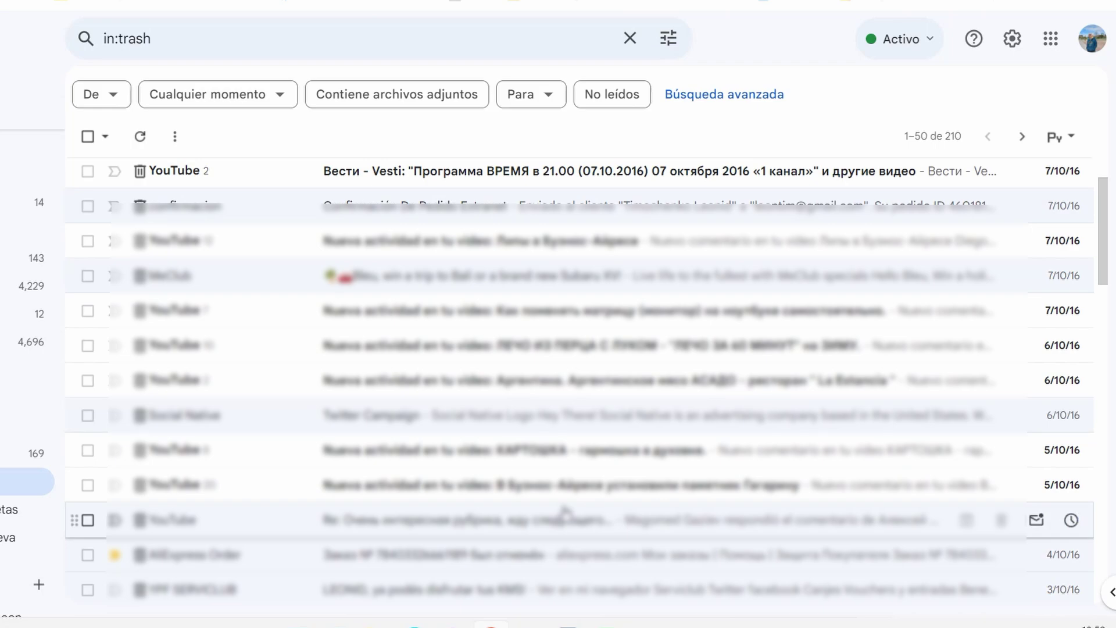
scroll(565, 514, "up", 2)
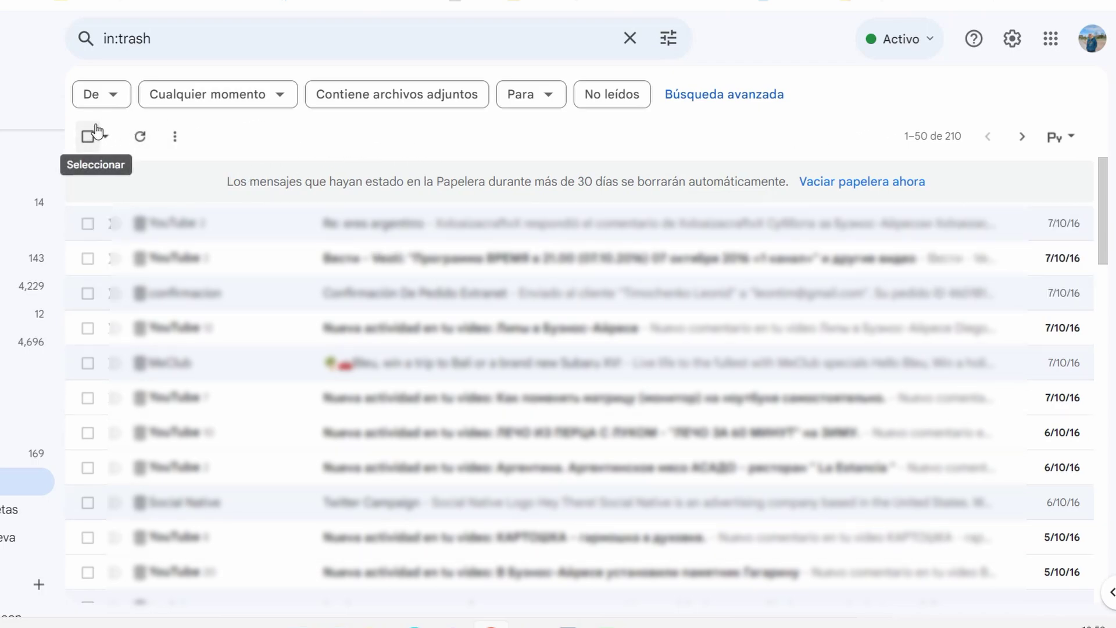
left_click(871, 180)
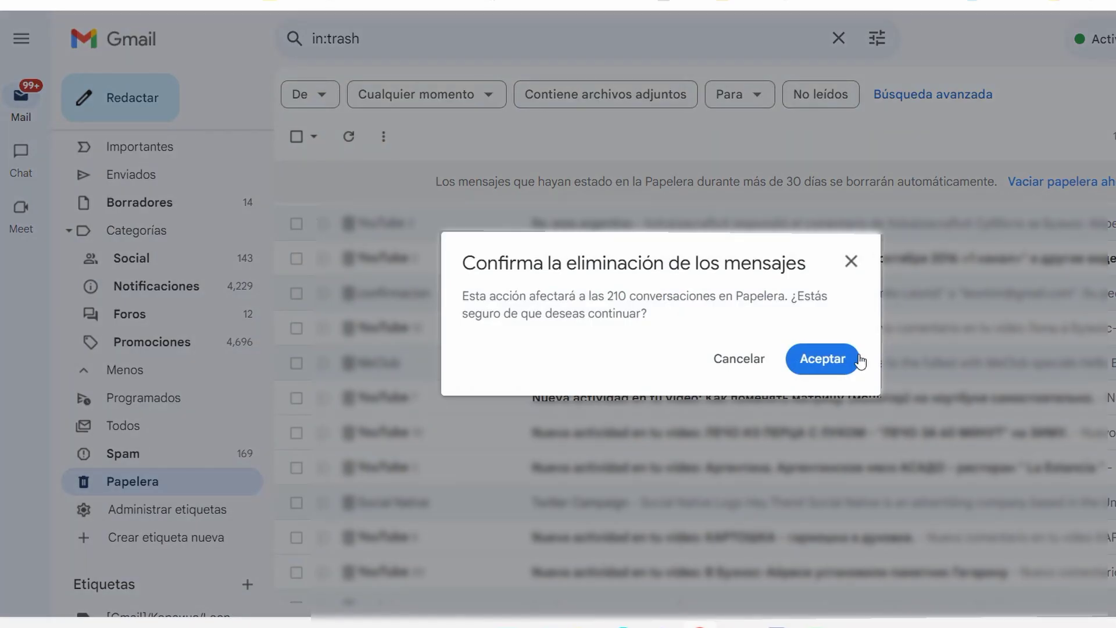
left_click(832, 363)
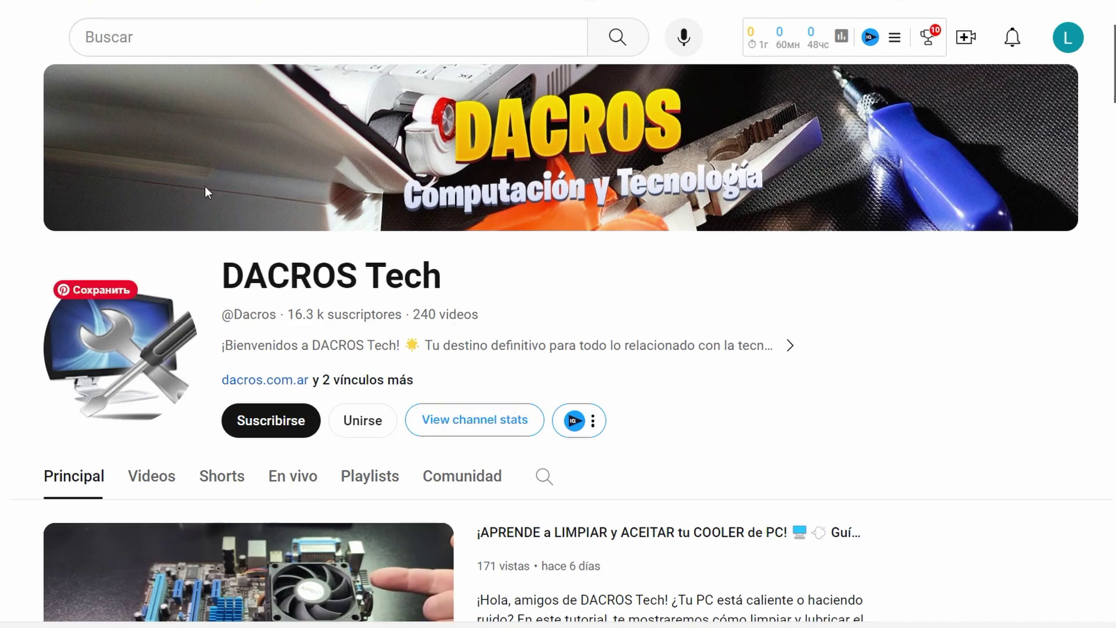
Switch to the DACROS Tech channel on YouTube, subscribe to it, and view its membership options before closing them
left_click(289, 430)
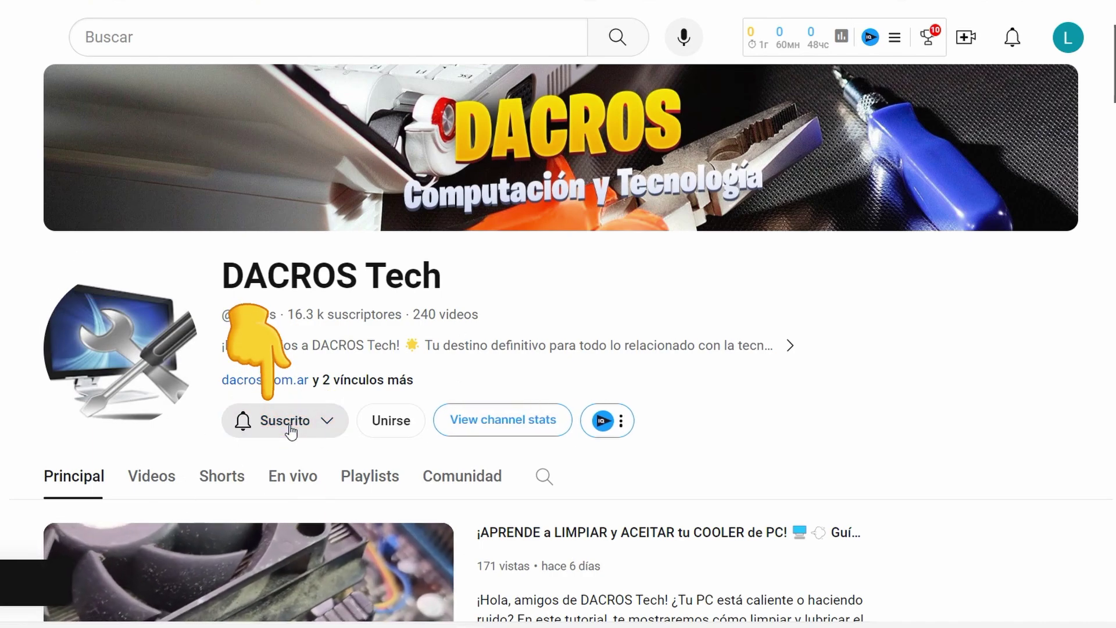
left_click(406, 420)
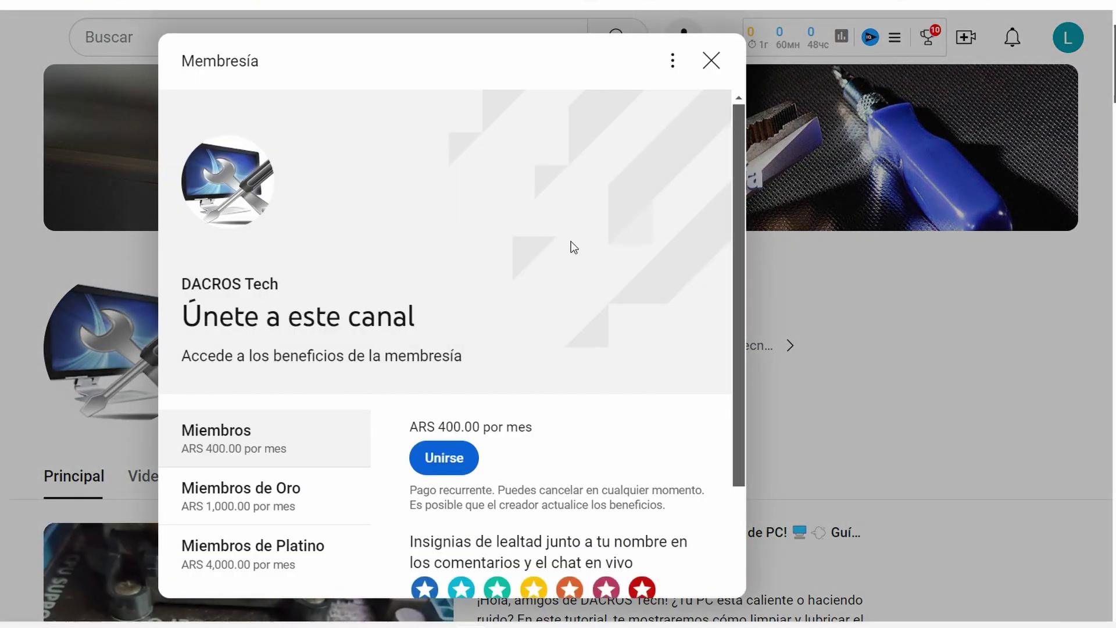
left_click(710, 59)
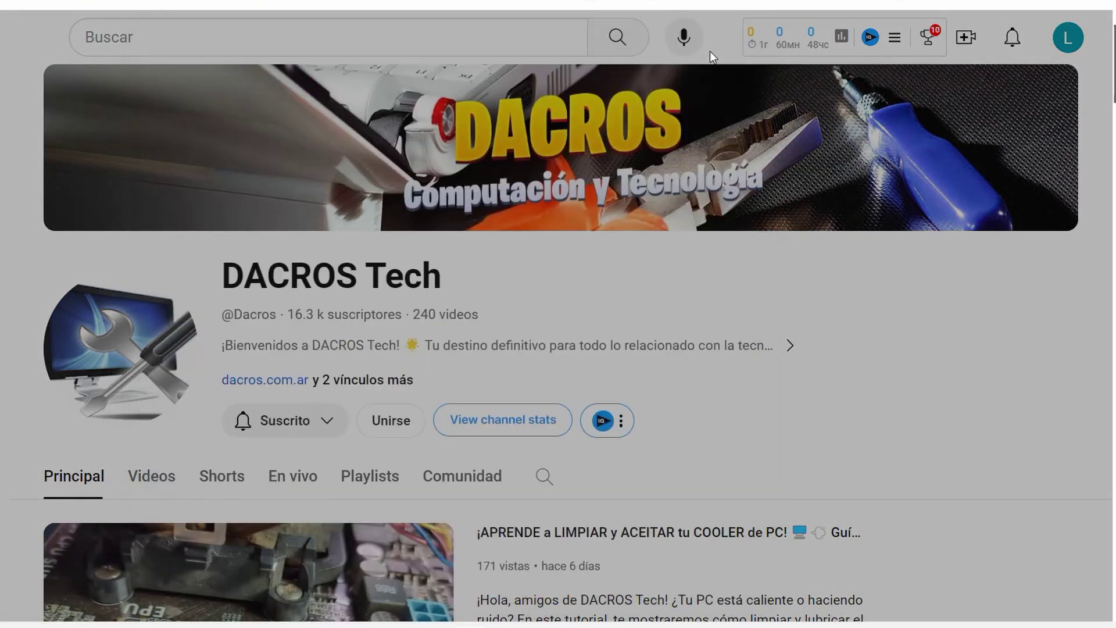